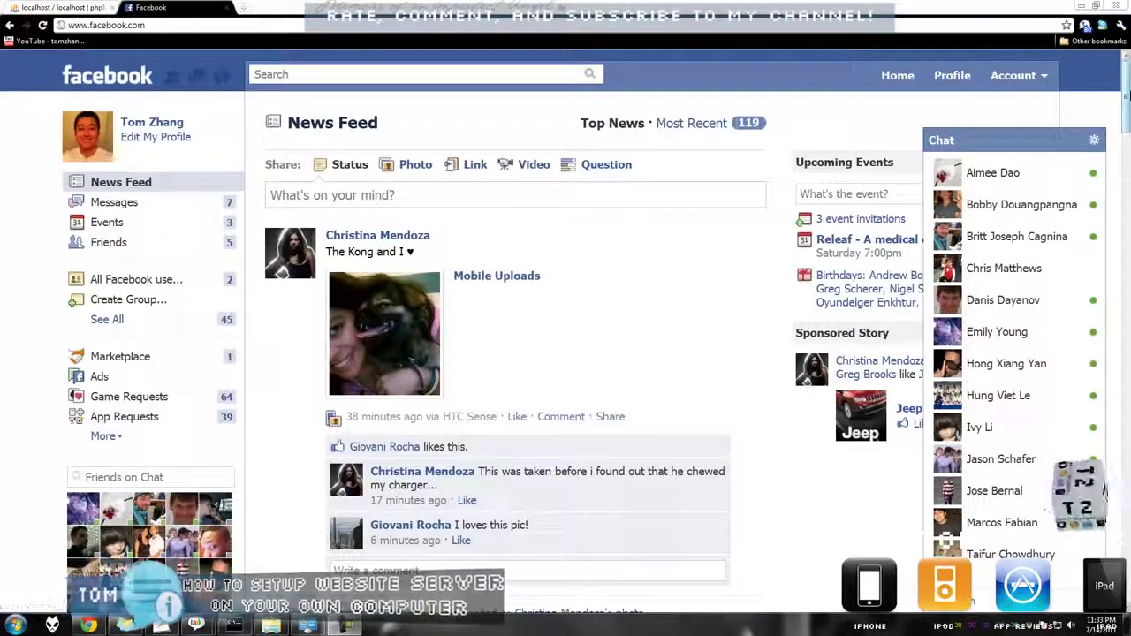
scroll(513, 354, down, 2)
scroll(513, 353, up, 2)
click(329, 26)
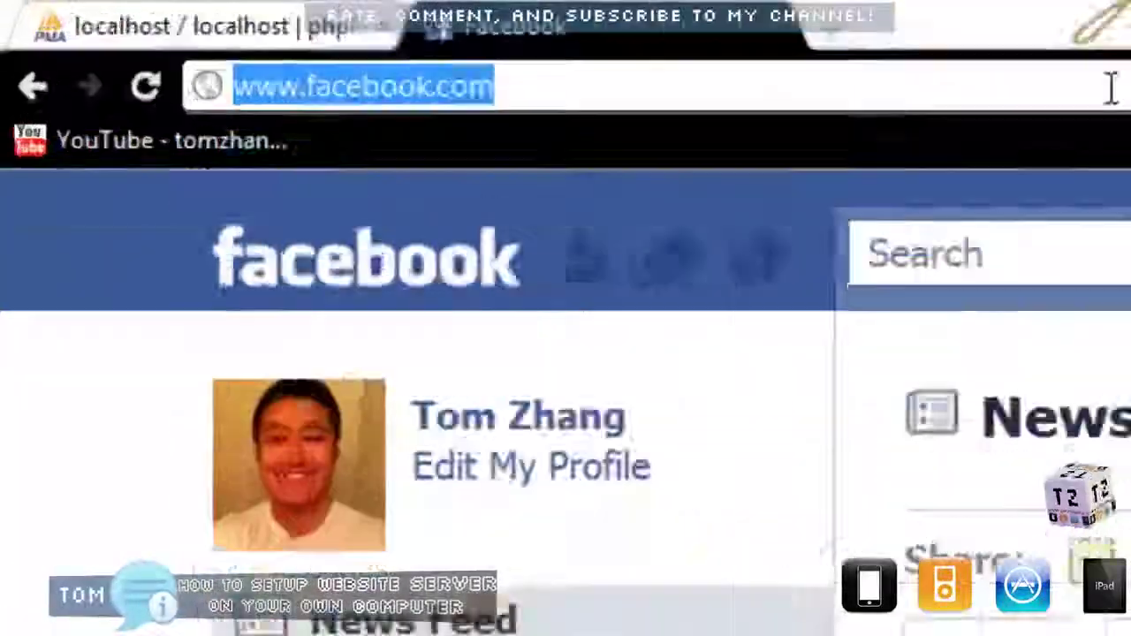
text(www)
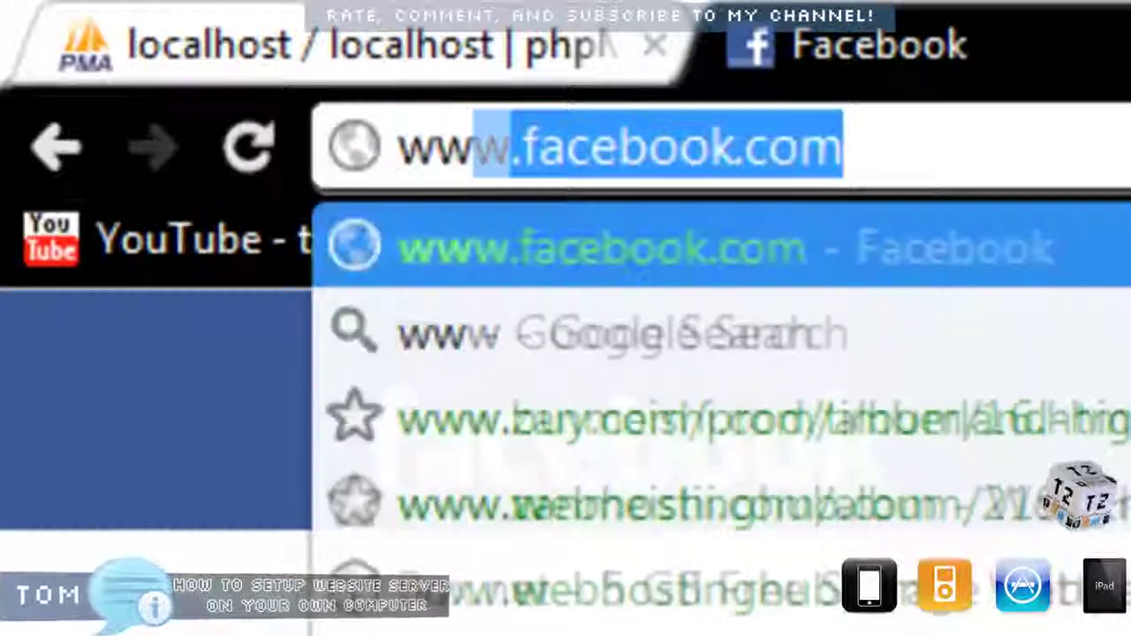
text(.wamp)
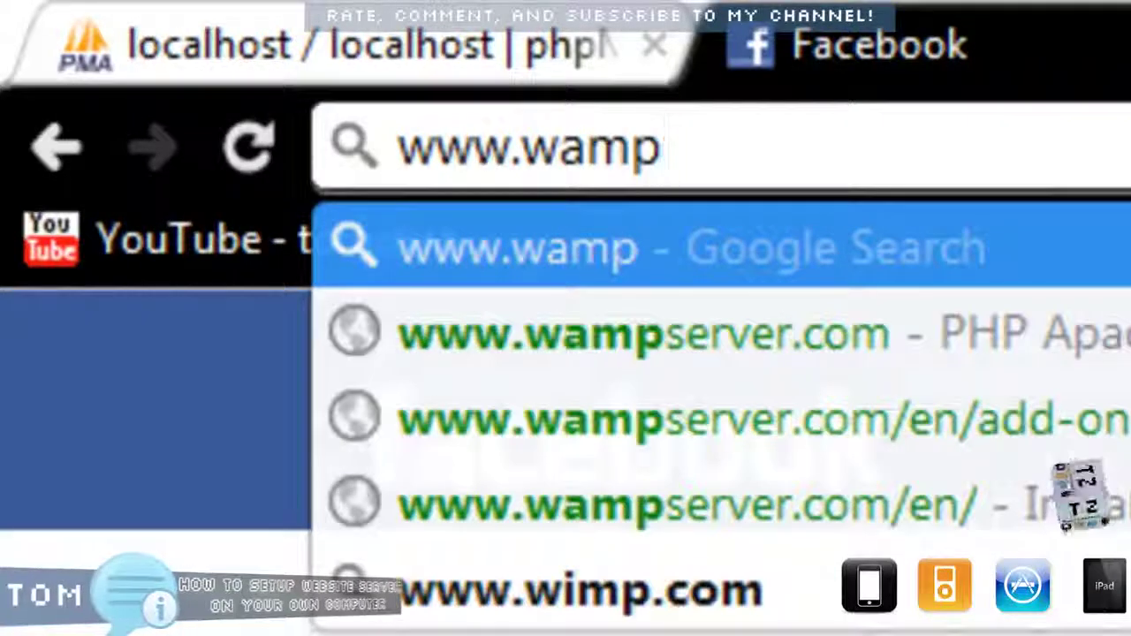
key(Down)
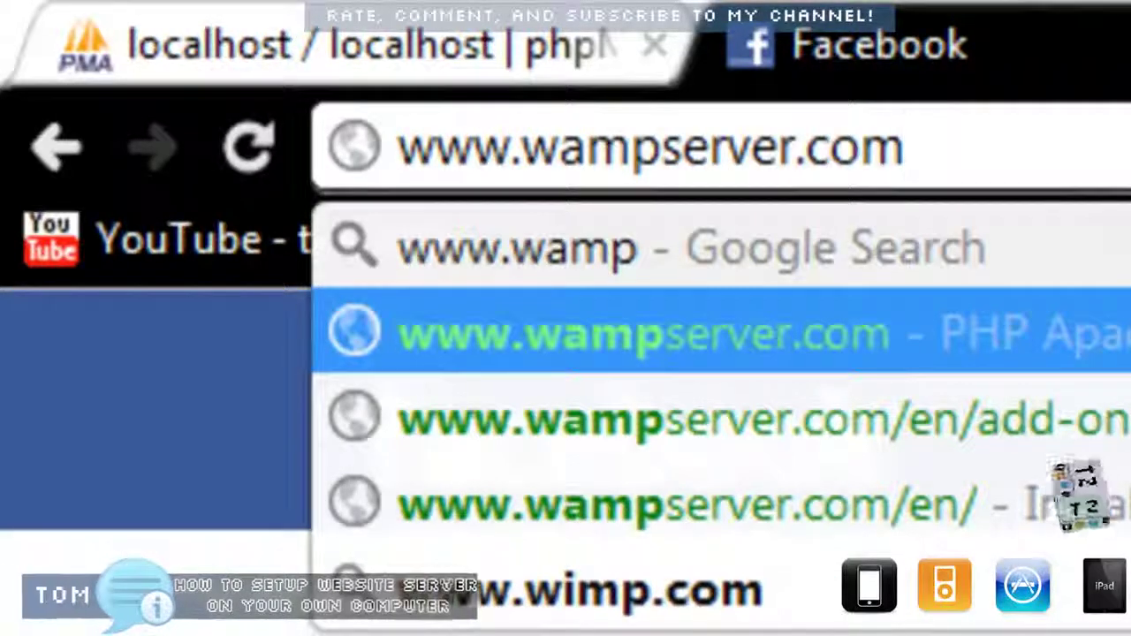
key(Return)
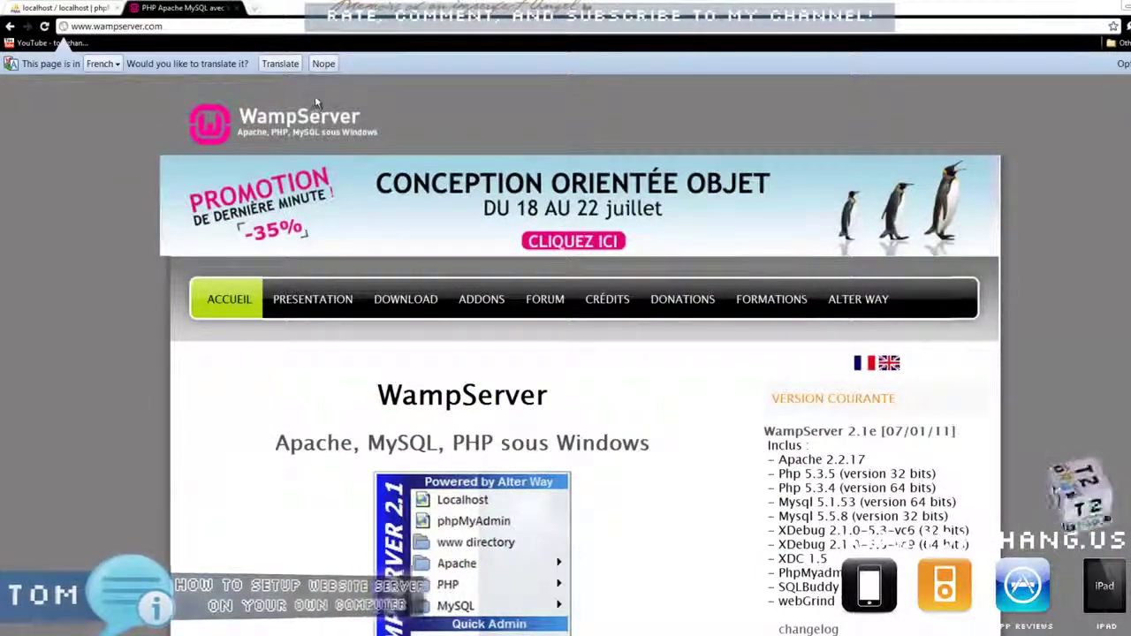
Highlight letters in the WampServer heading and the word Apache, and scroll the homepage.
drag(377, 395, 445, 398)
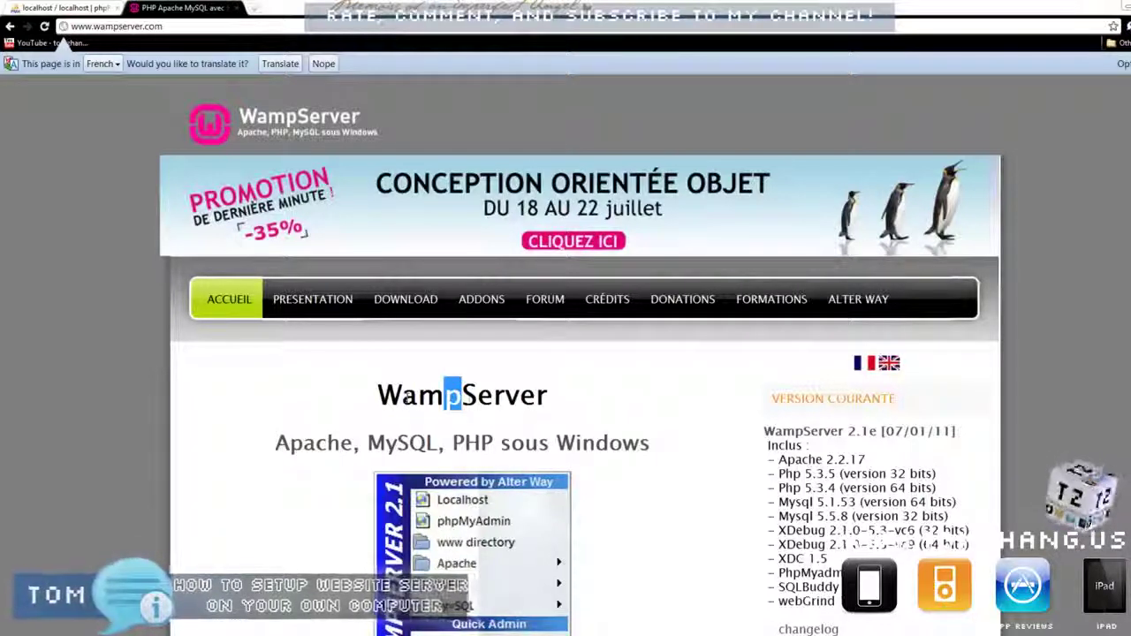
drag(417, 397, 402, 397)
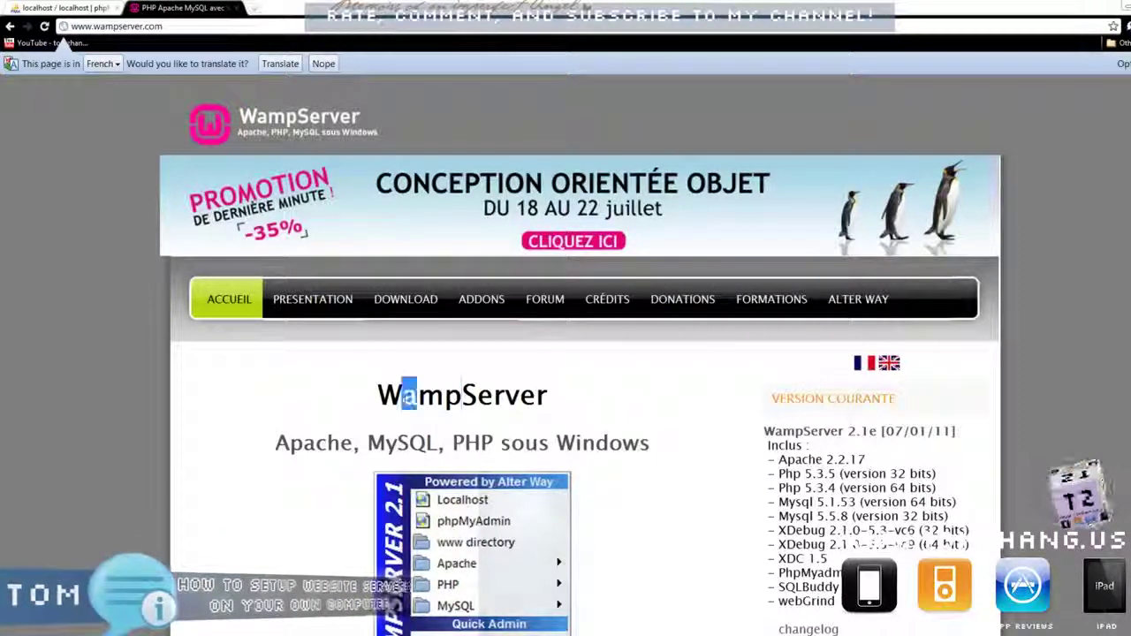
drag(339, 443, 315, 443)
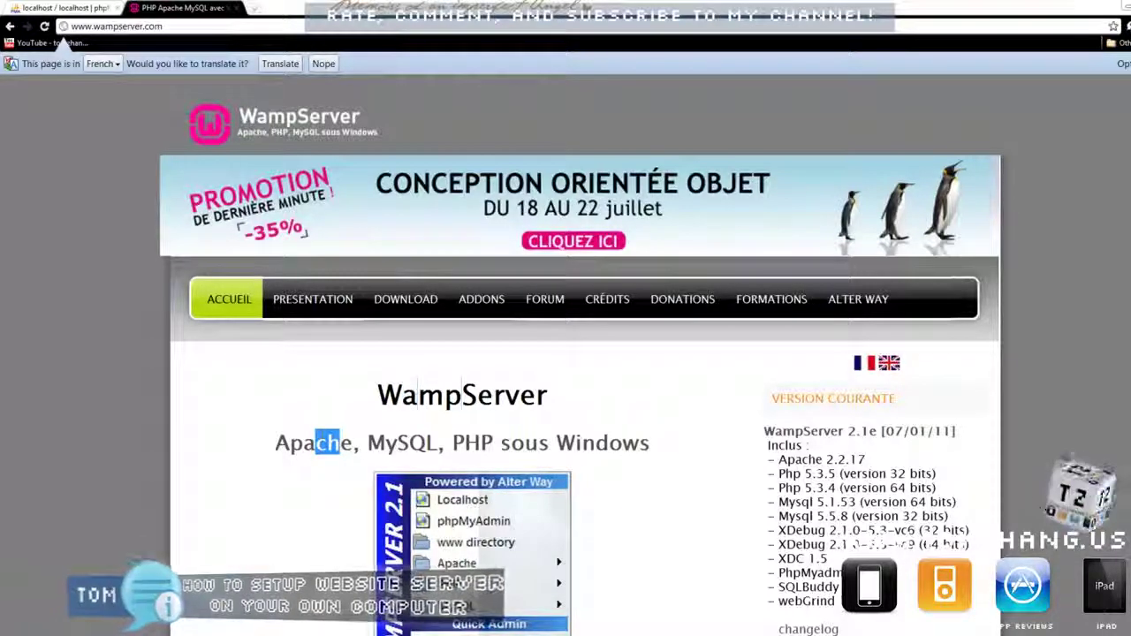
scroll(323, 442, down, 1)
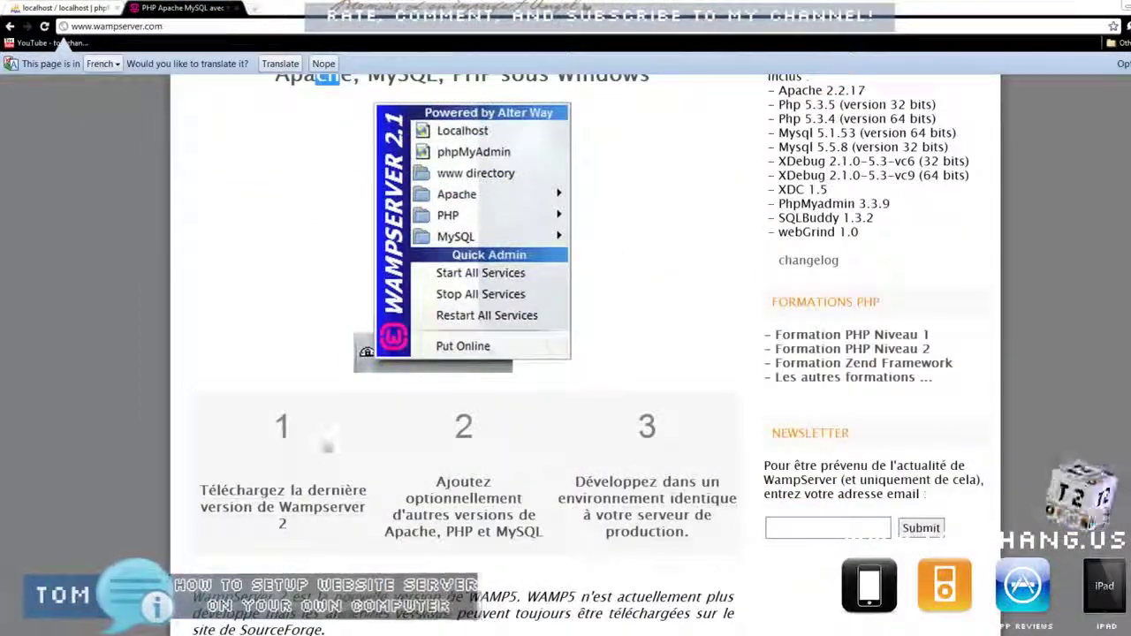
scroll(324, 442, up, 3)
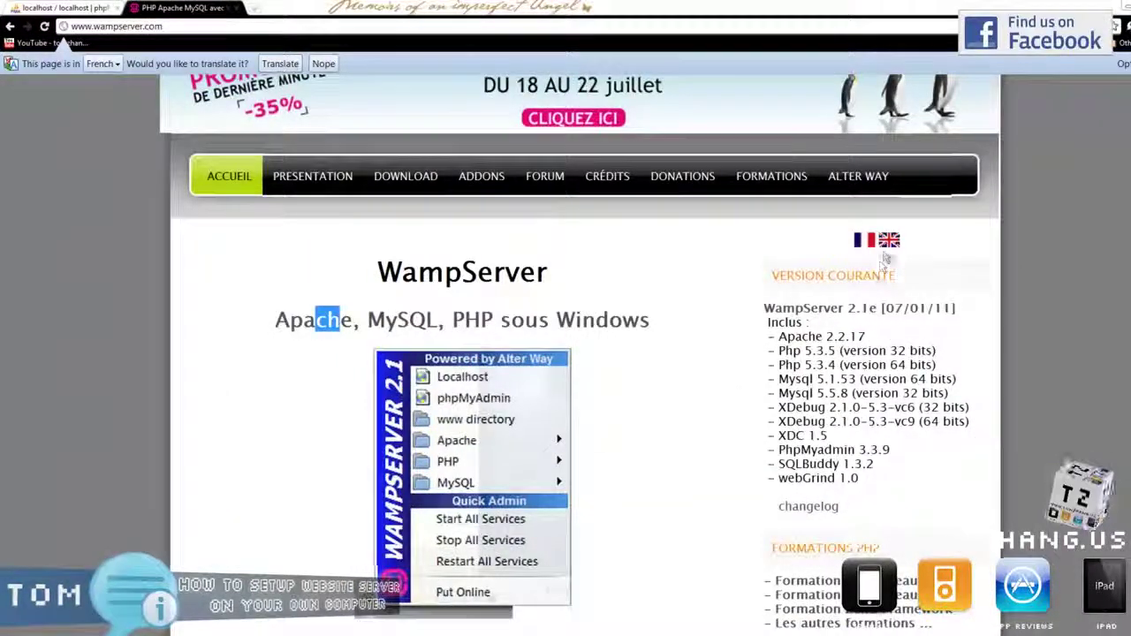
scroll(630, 265, up, 2)
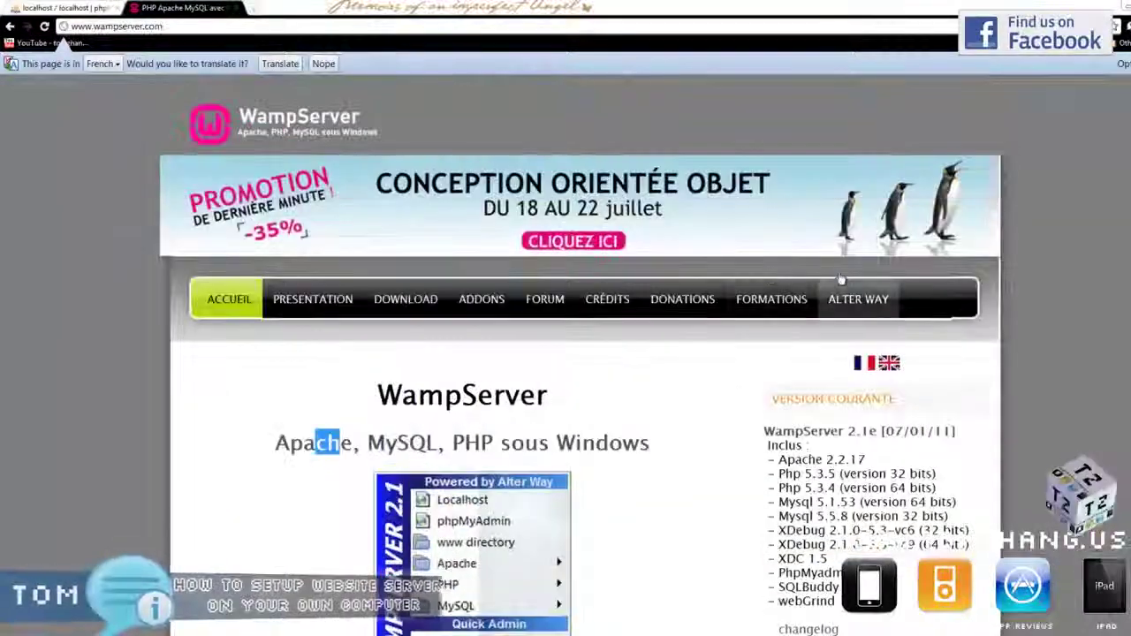
Switch the site to English and scroll the Downloads page listing the 32-bit and 64-bit packages.
click(891, 364)
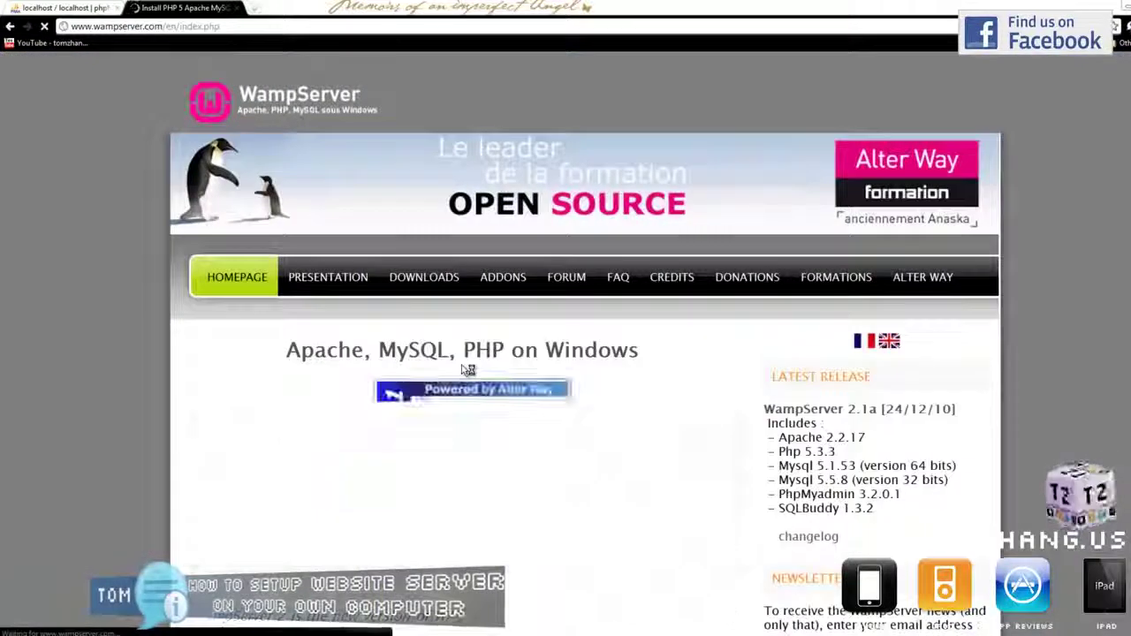
click(455, 287)
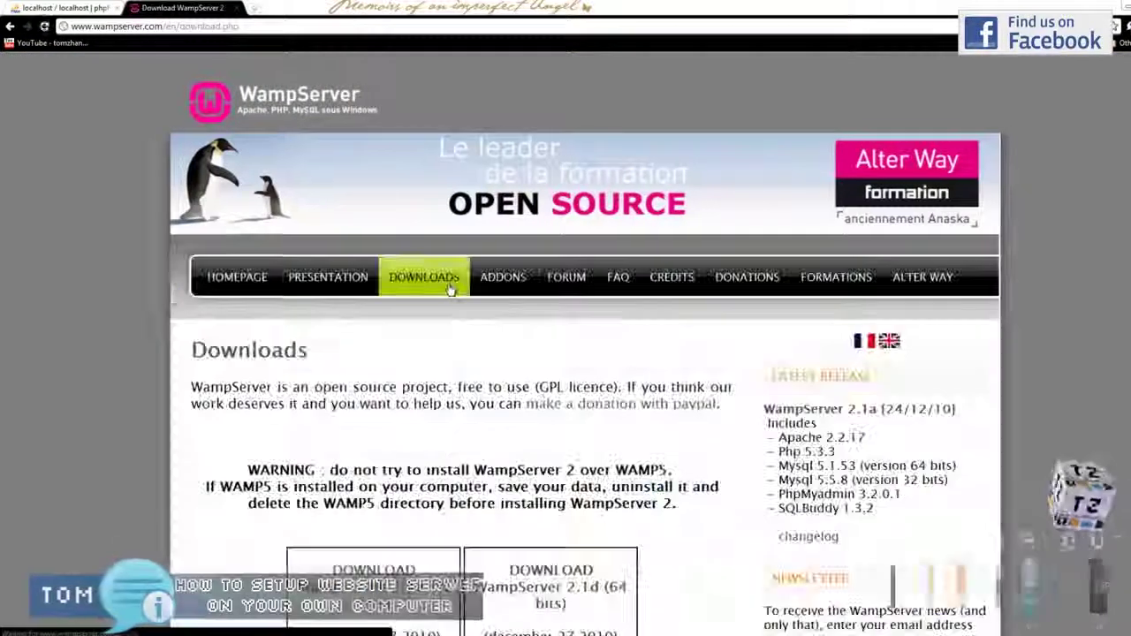
scroll(456, 388, down, 2)
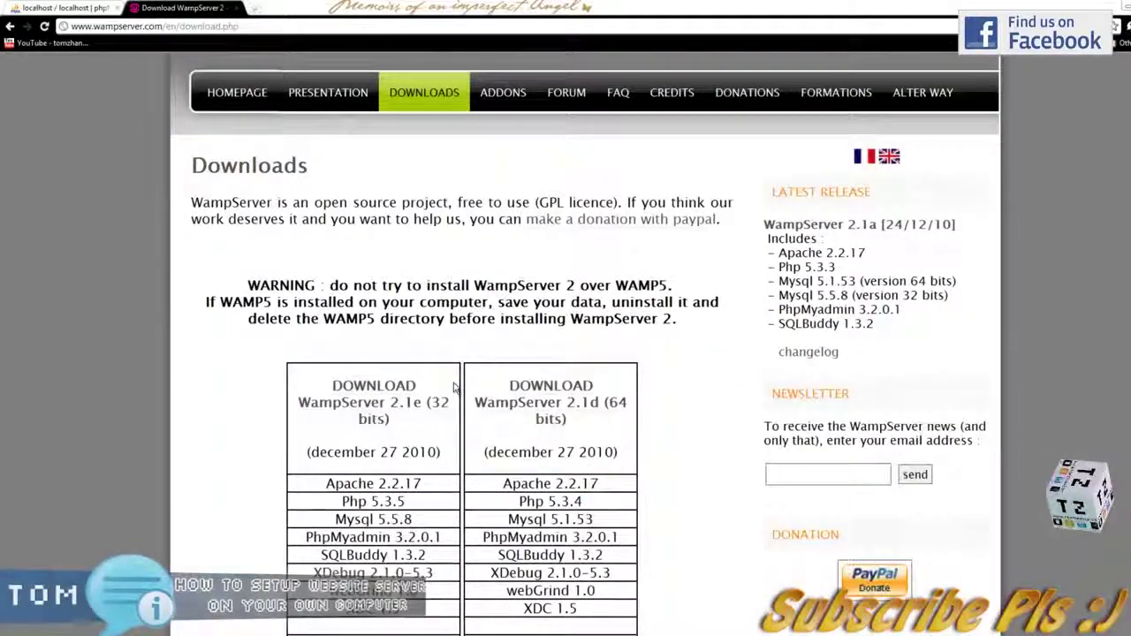
scroll(398, 323, down, 1)
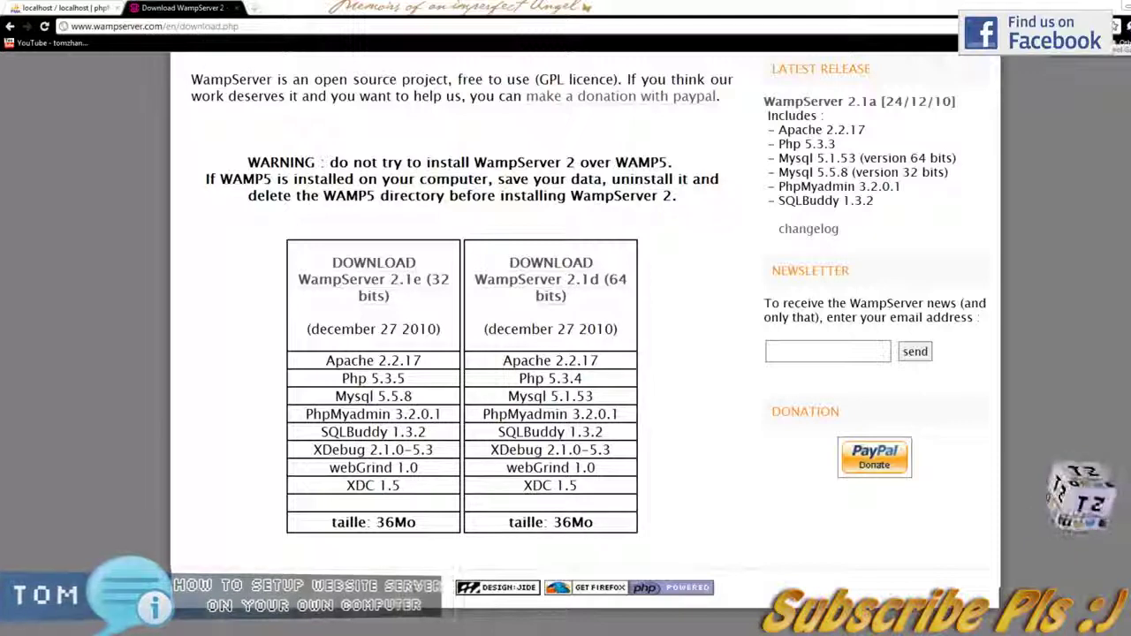
click(1120, 26)
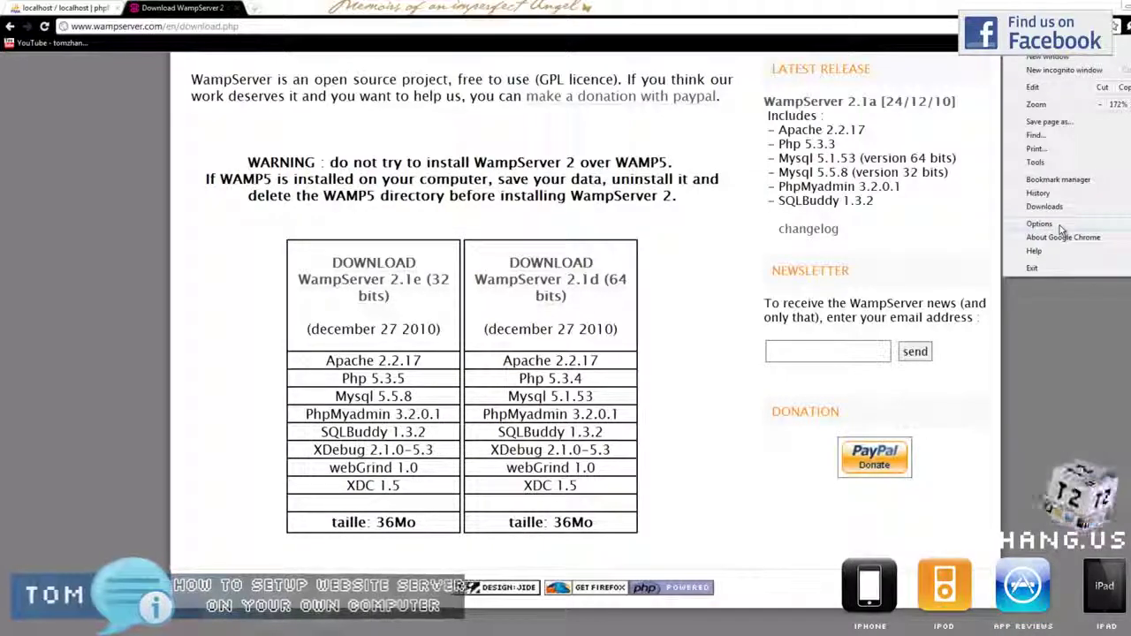
Run WampServer2.1d-x64.exe from Chrome's Downloads list and advance past the setup welcome page.
click(1040, 225)
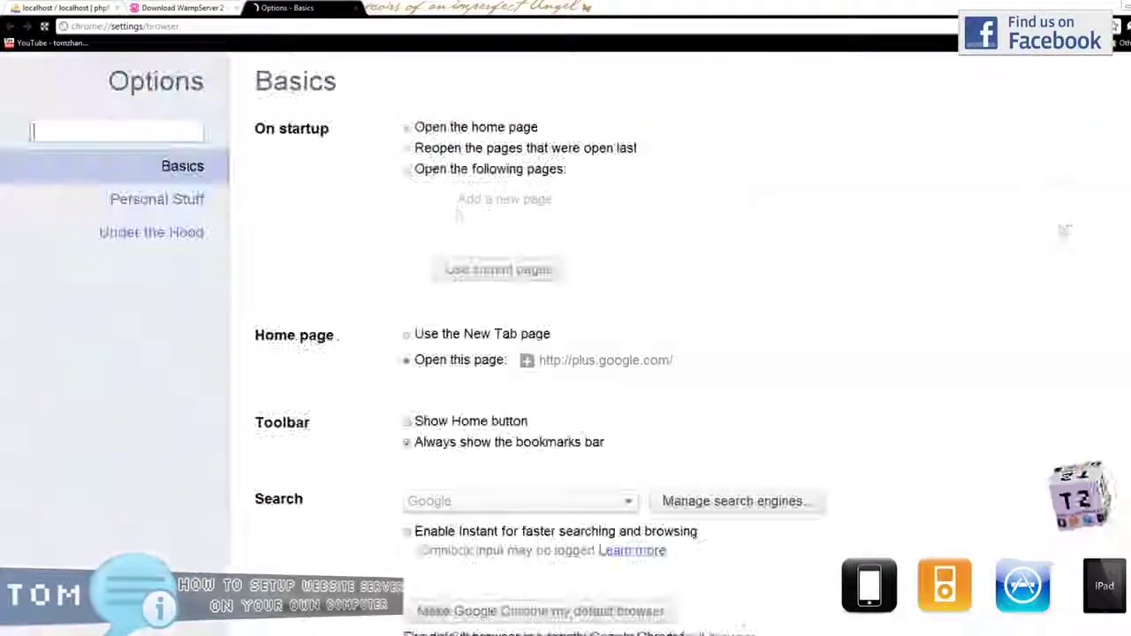
click(358, 7)
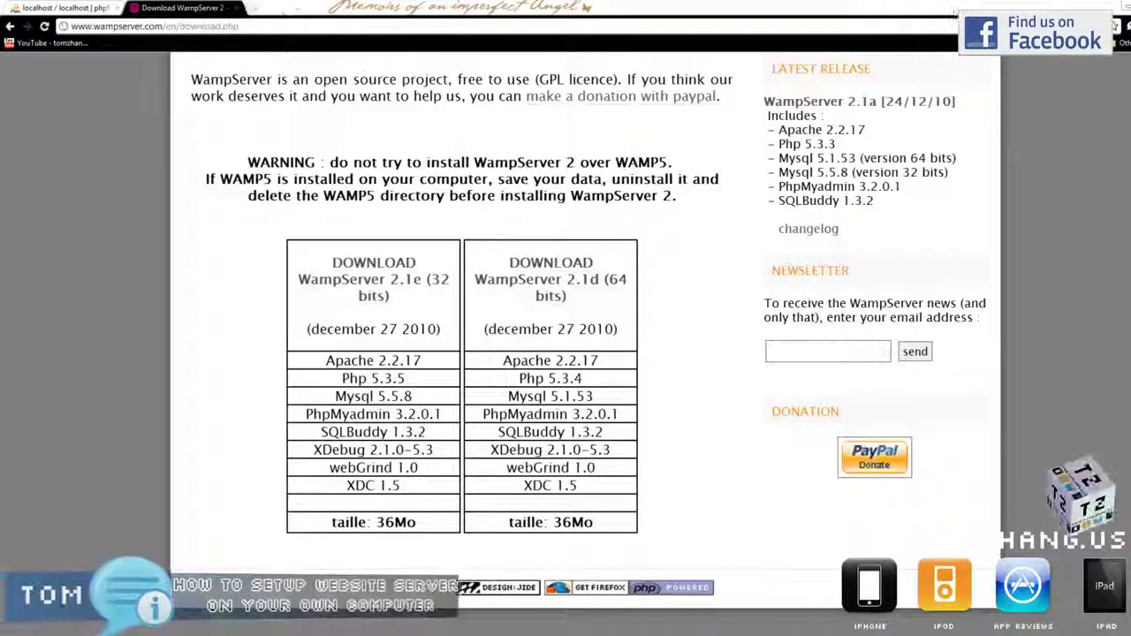
click(1119, 26)
click(1070, 205)
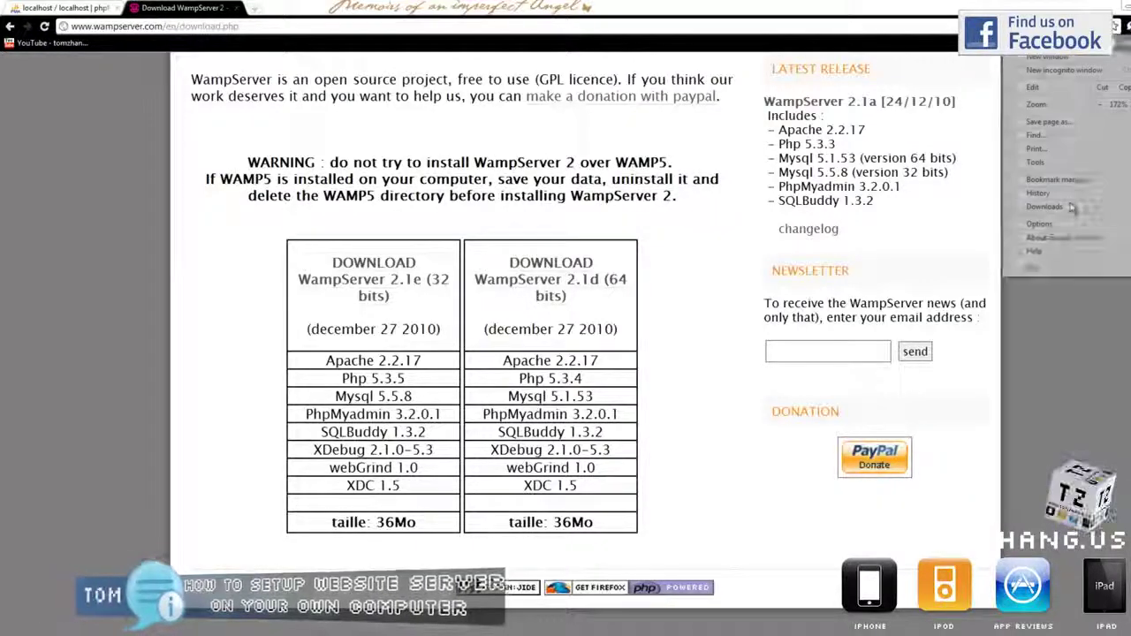
click(292, 451)
click(619, 343)
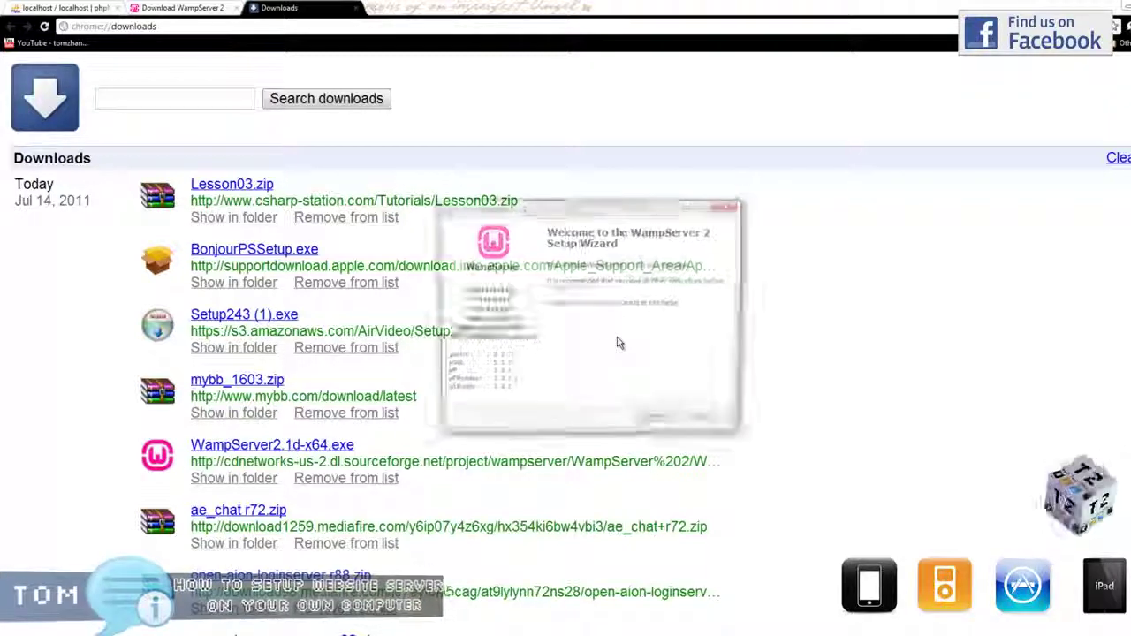
click(181, 8)
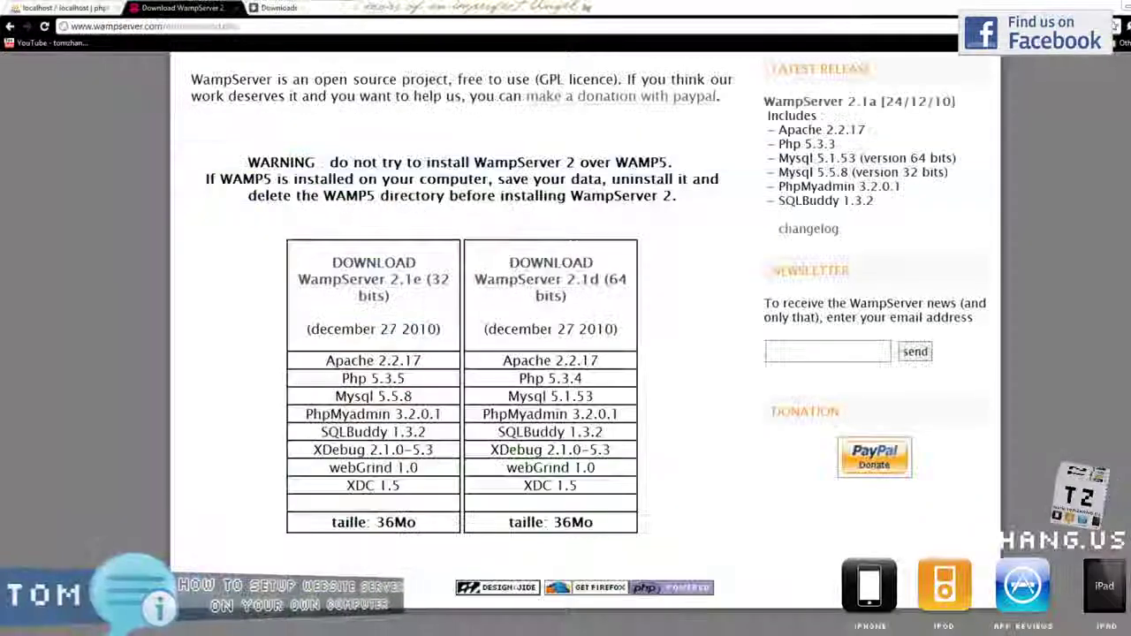
click(660, 424)
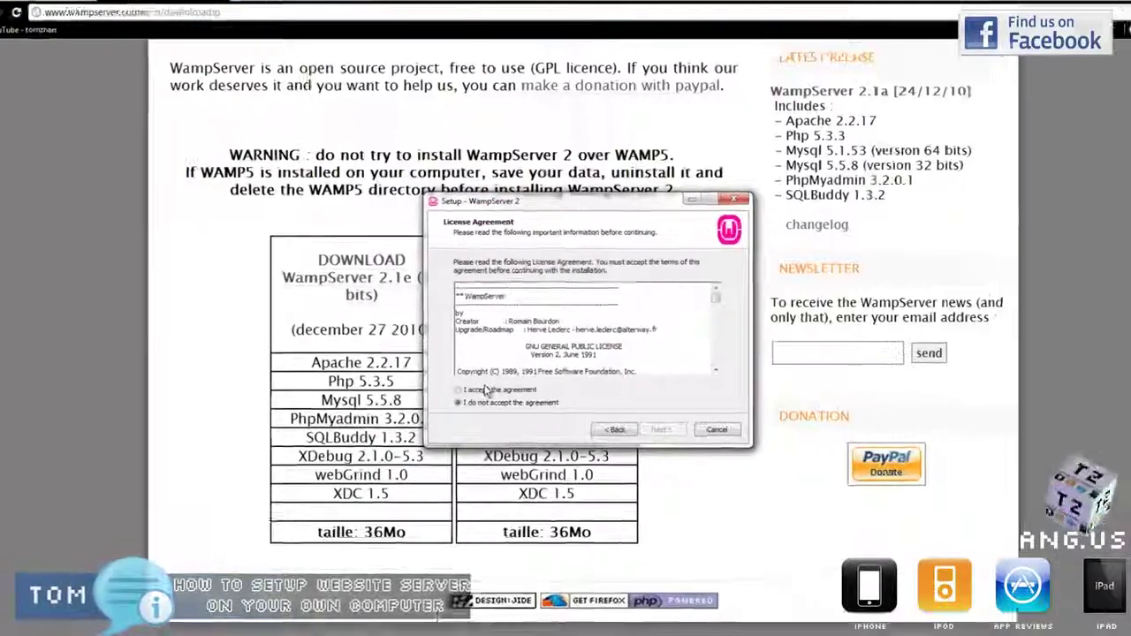
Accept the licence agreement and keep c:\wamp as the install folder.
click(465, 386)
click(661, 424)
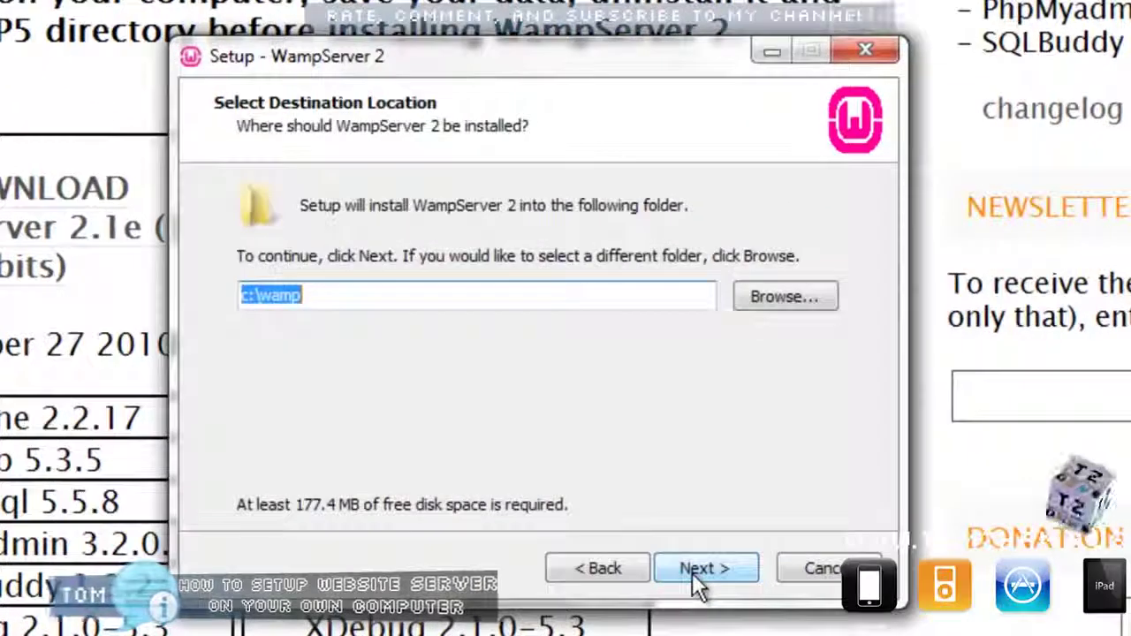
click(392, 303)
drag(391, 303, 237, 297)
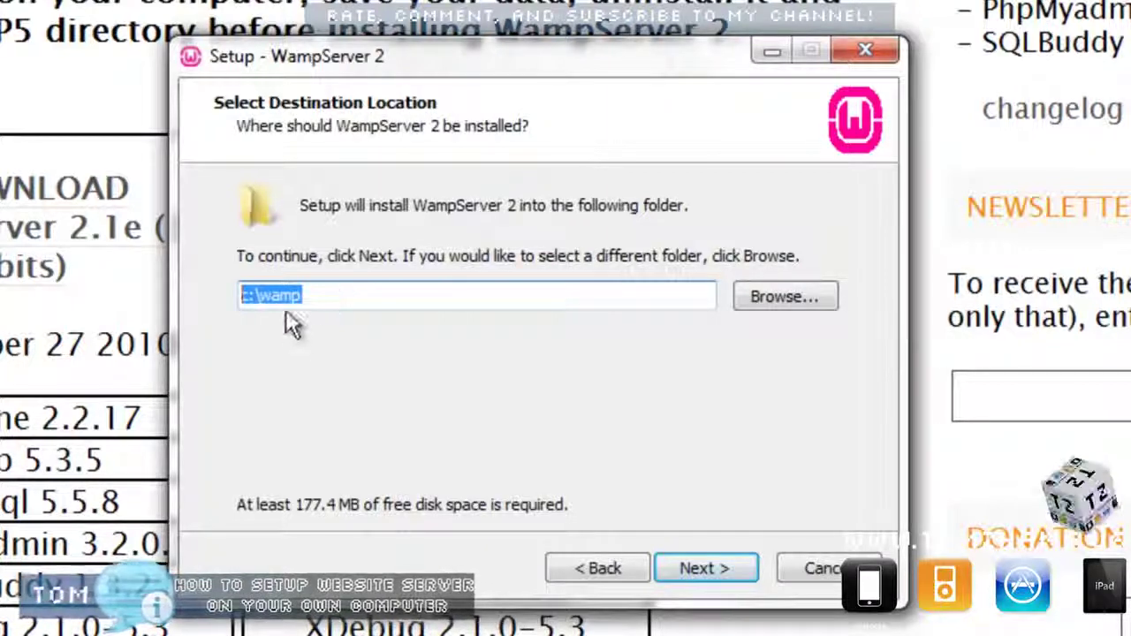
click(718, 567)
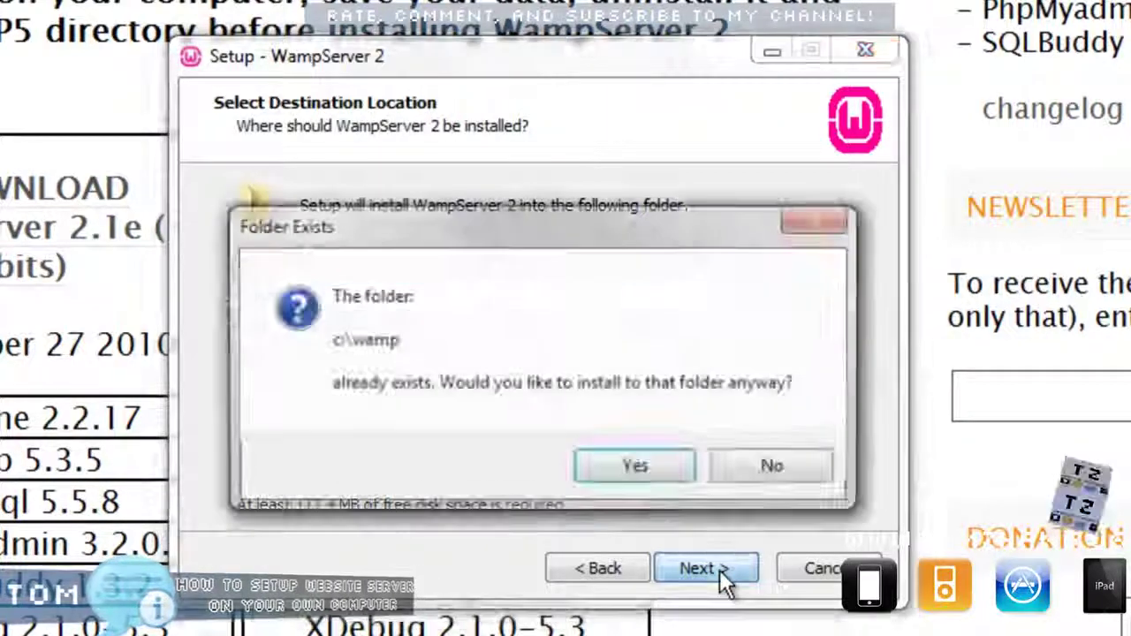
click(631, 468)
Add a Quick Launch icon and start the installation.
click(338, 285)
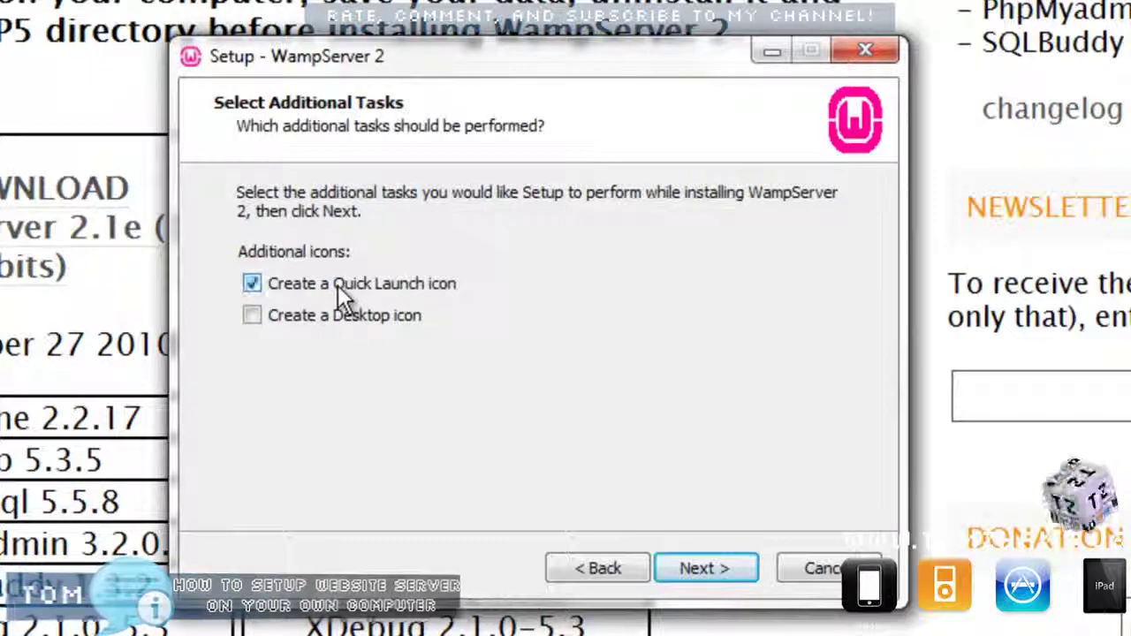
click(729, 569)
click(728, 568)
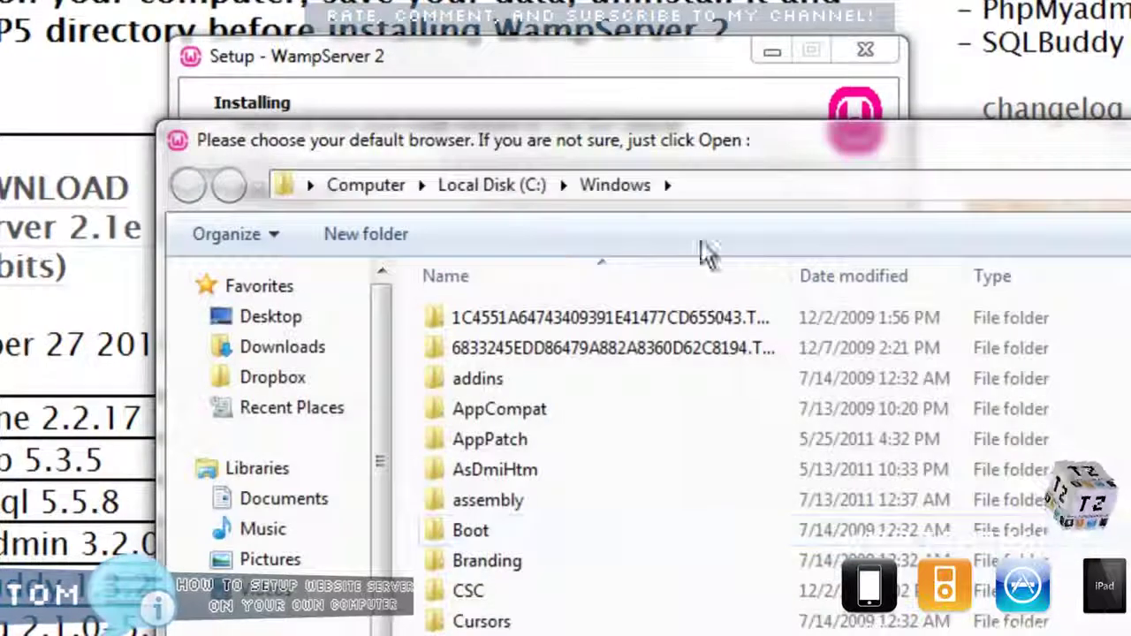
Enlarge the browser-choice window, install the new WampServer 2 homepage, and keep the default PHP mail settings.
drag(623, 154, 521, 5)
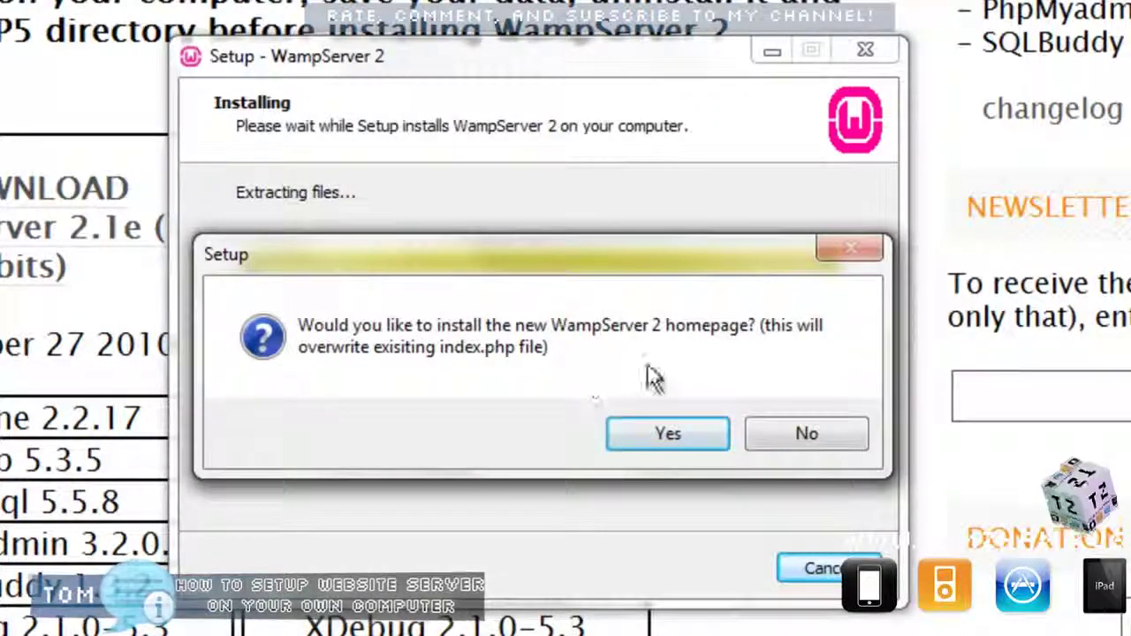
click(668, 435)
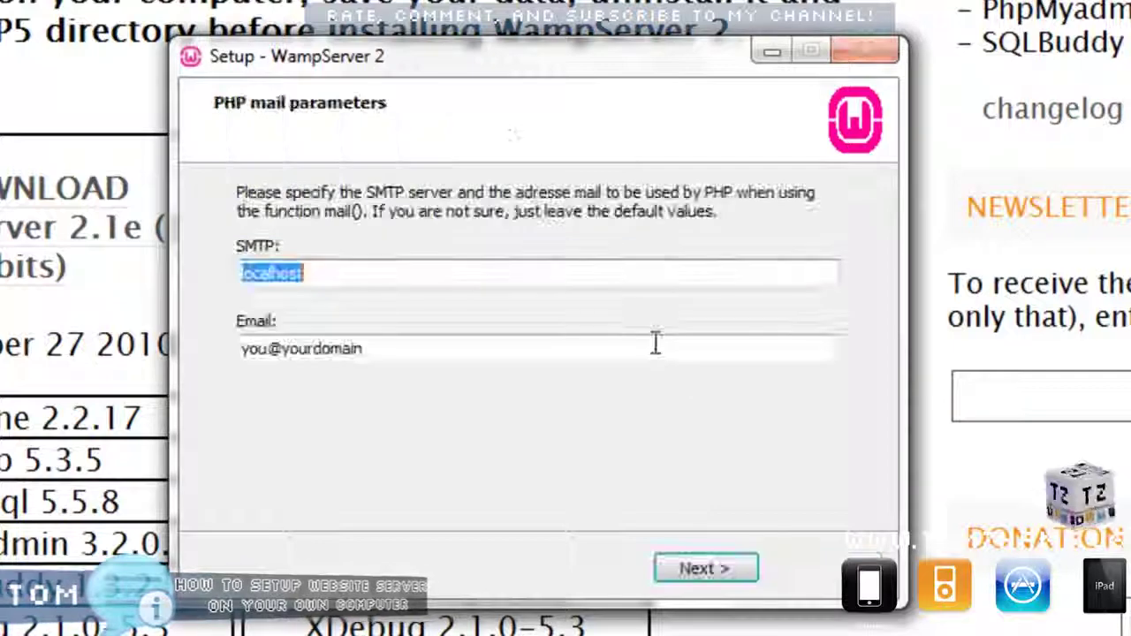
click(718, 571)
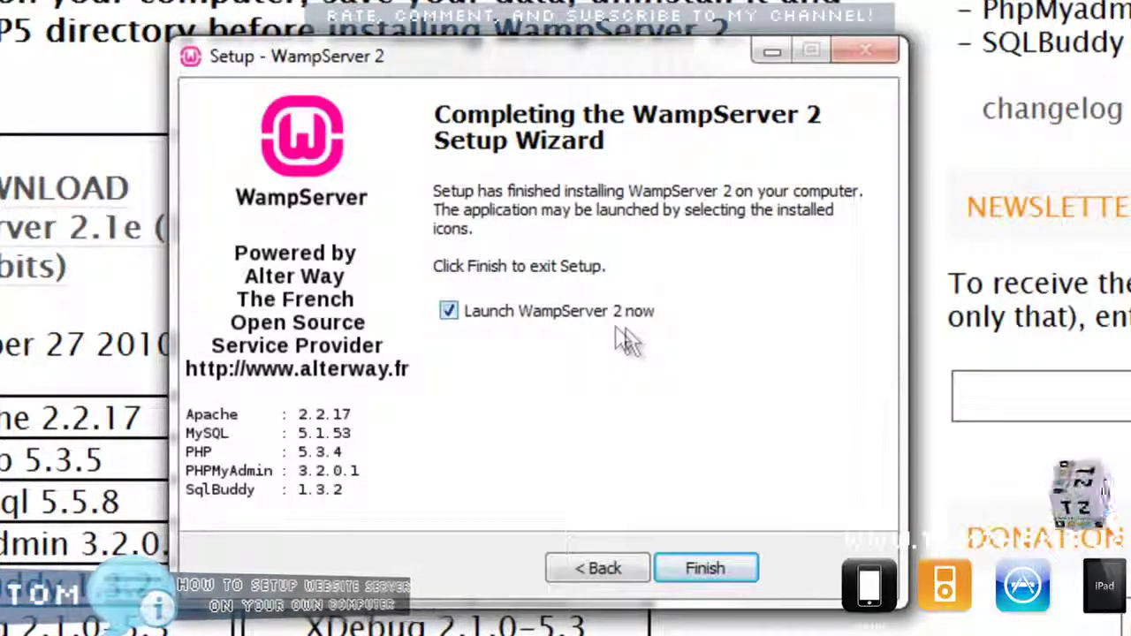
Finish setup with WampServer 2 launched, then open its tray control menu.
click(705, 570)
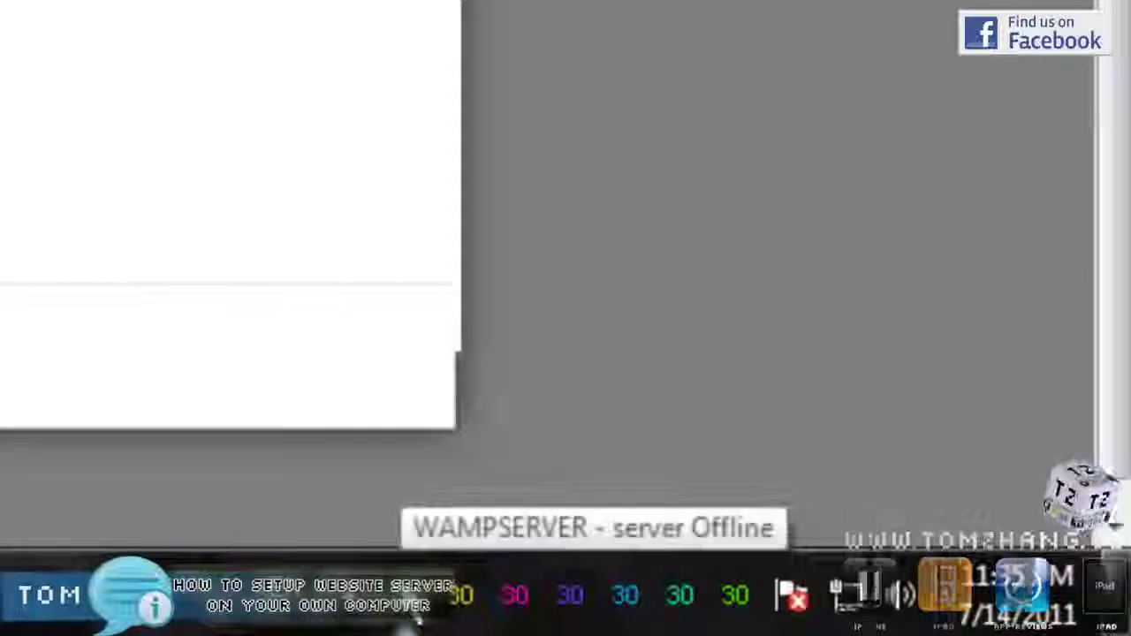
click(408, 599)
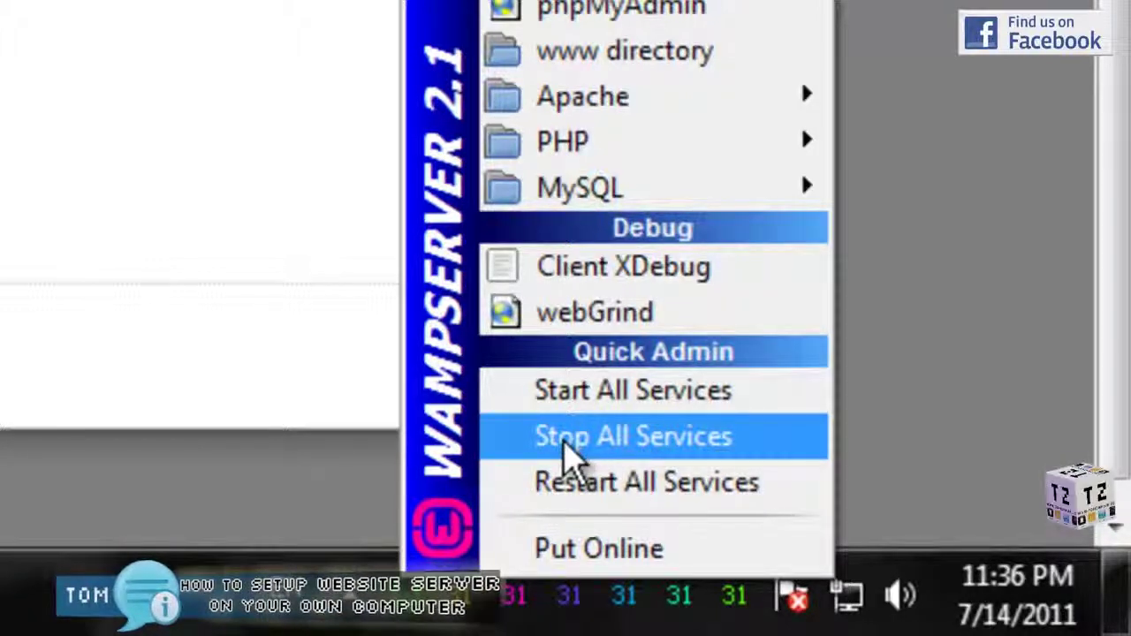
Stop all services, then start MySQL via MySQL > Service > Start/Resume Service.
click(580, 462)
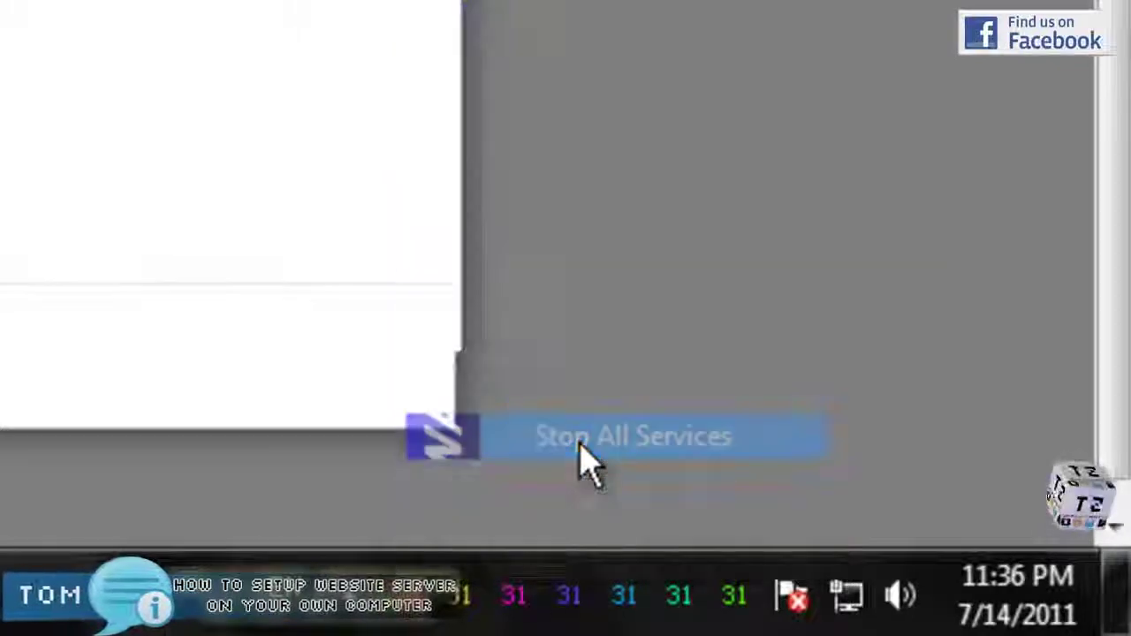
click(427, 611)
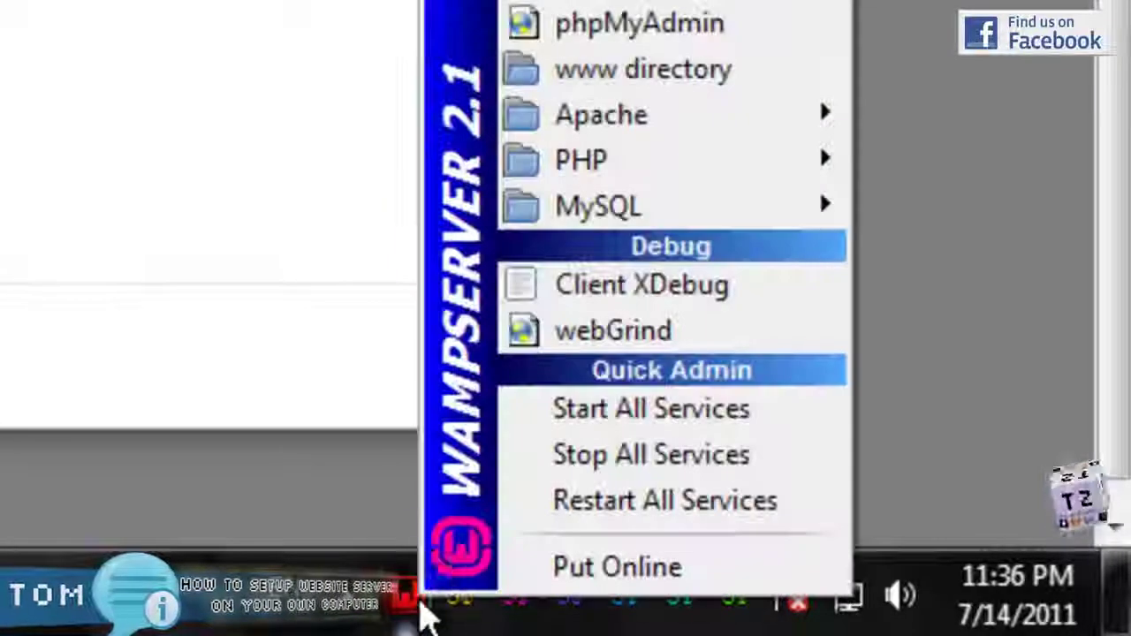
mouse_move(561, 221)
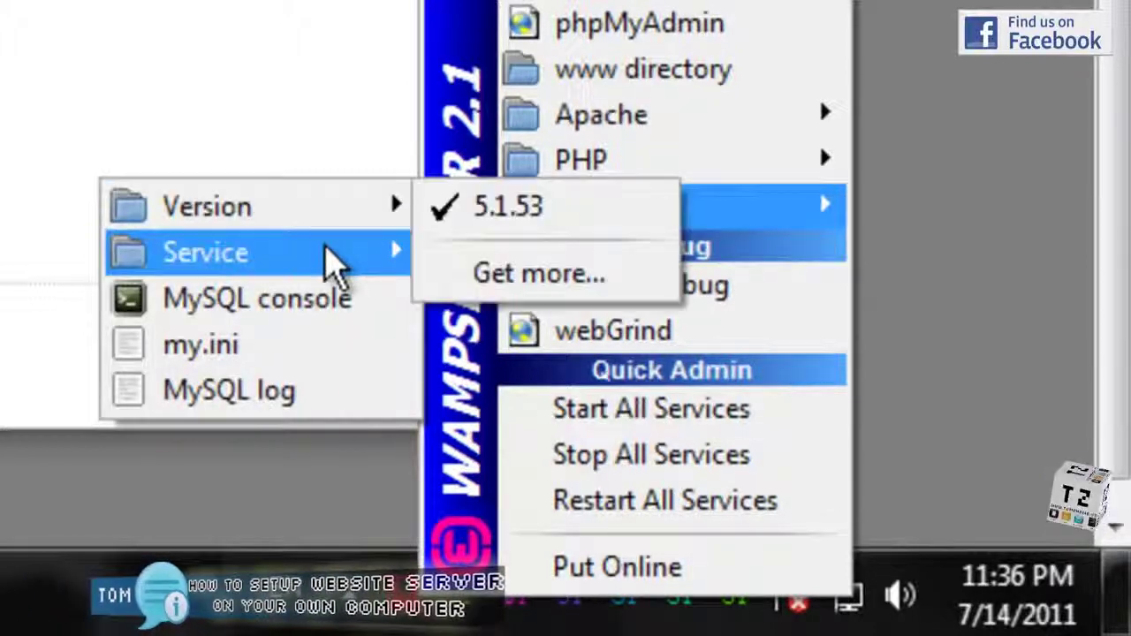
mouse_move(323, 265)
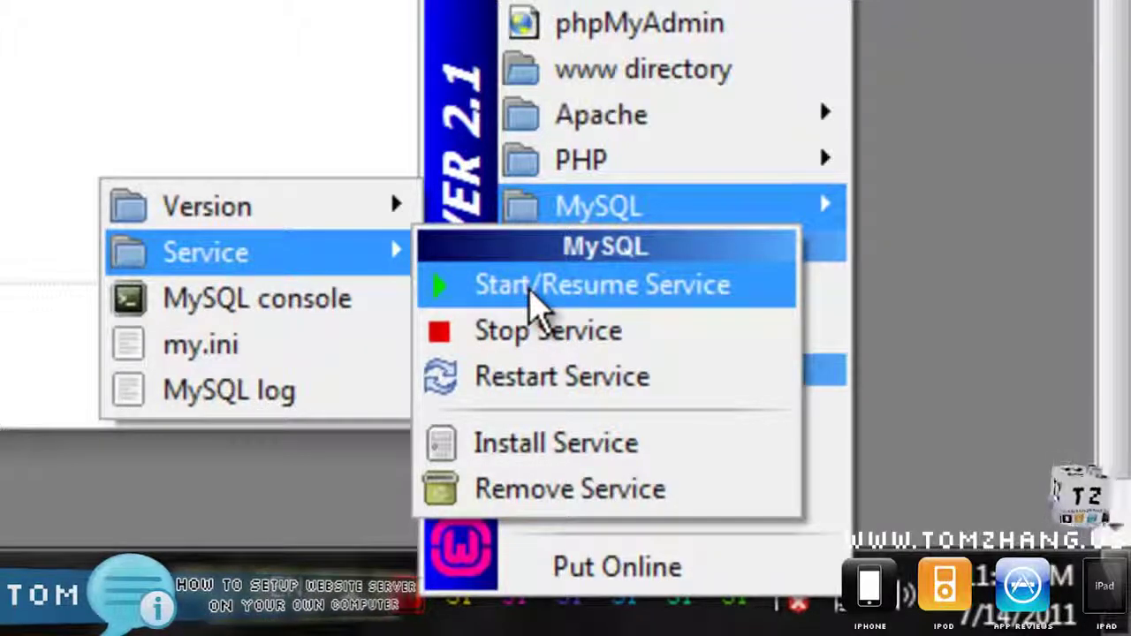
click(530, 291)
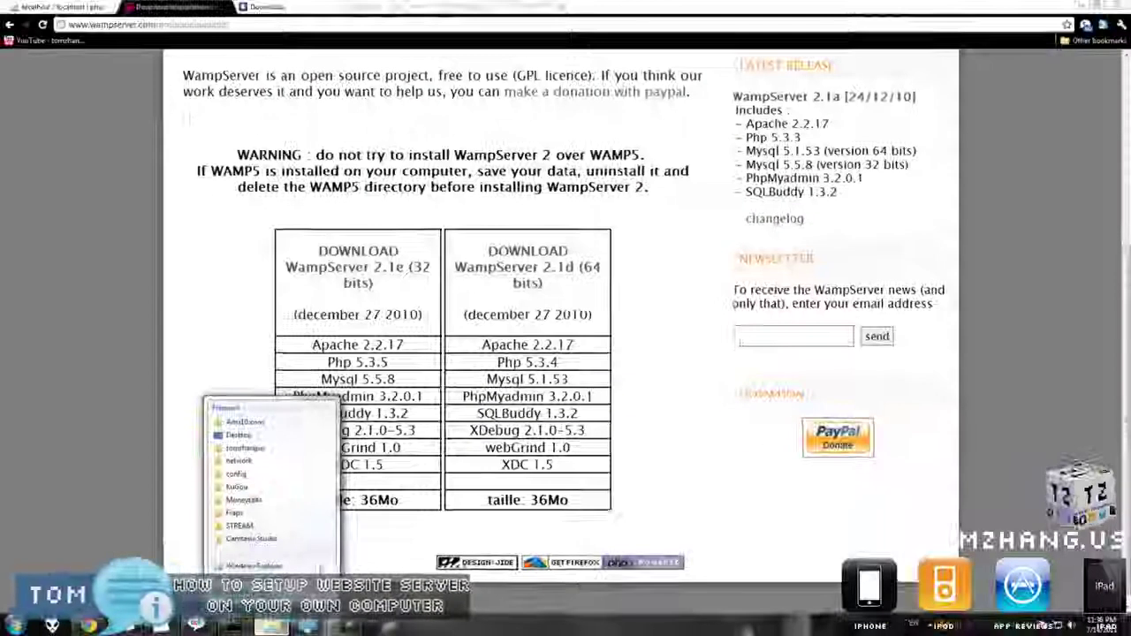
Search the Start menu for 'cmd' and launch cmd.exe.
click(251, 594)
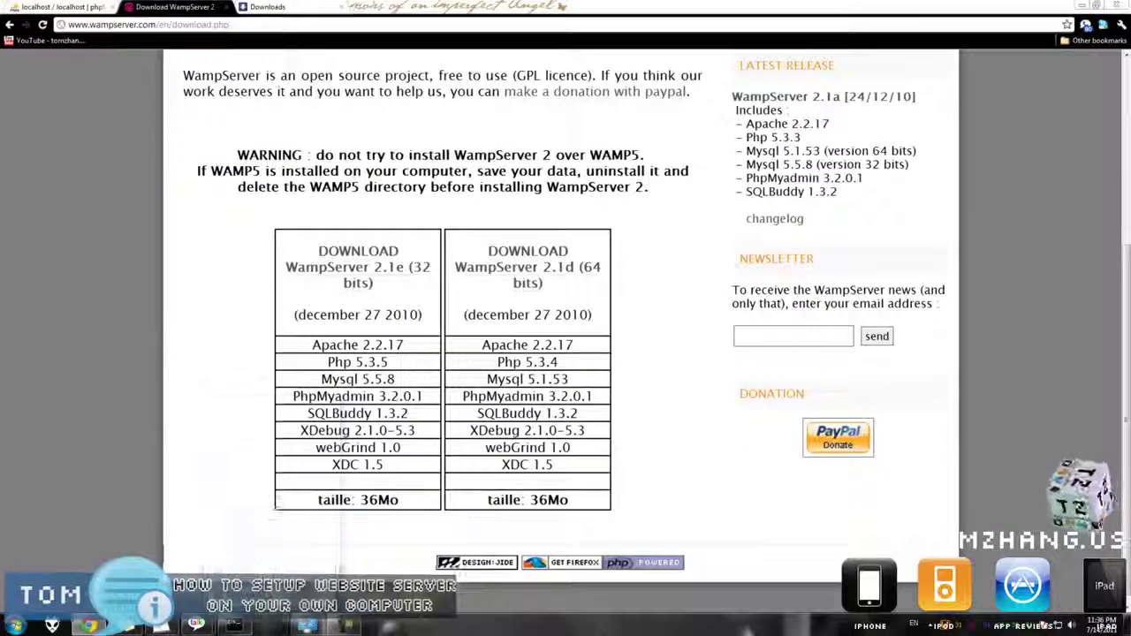
right_click(234, 626)
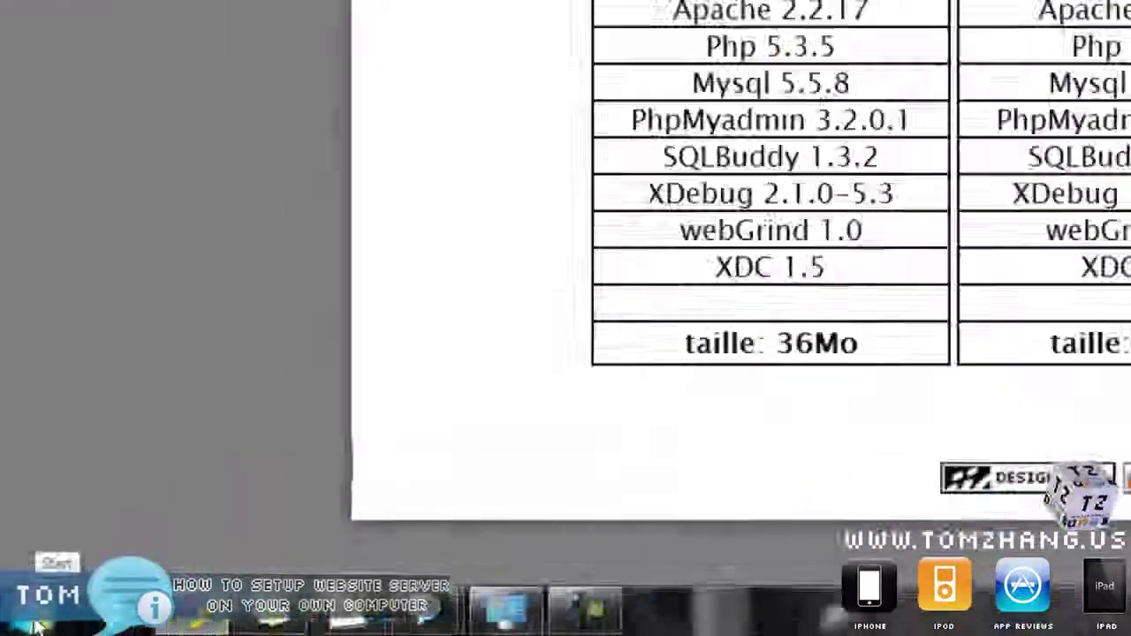
click(35, 626)
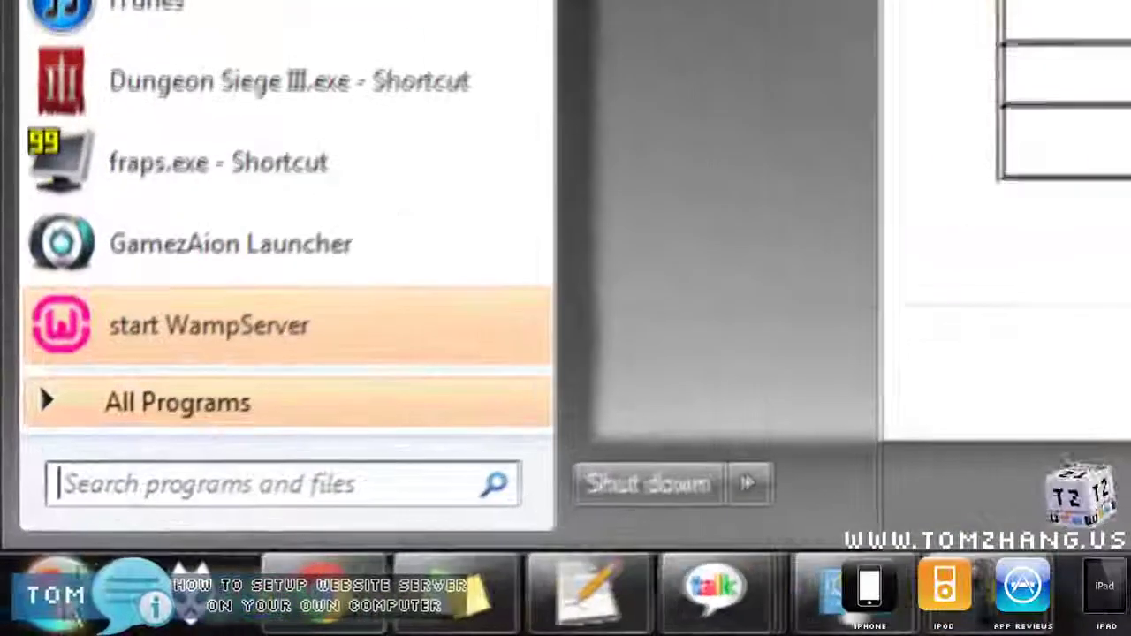
click(138, 483)
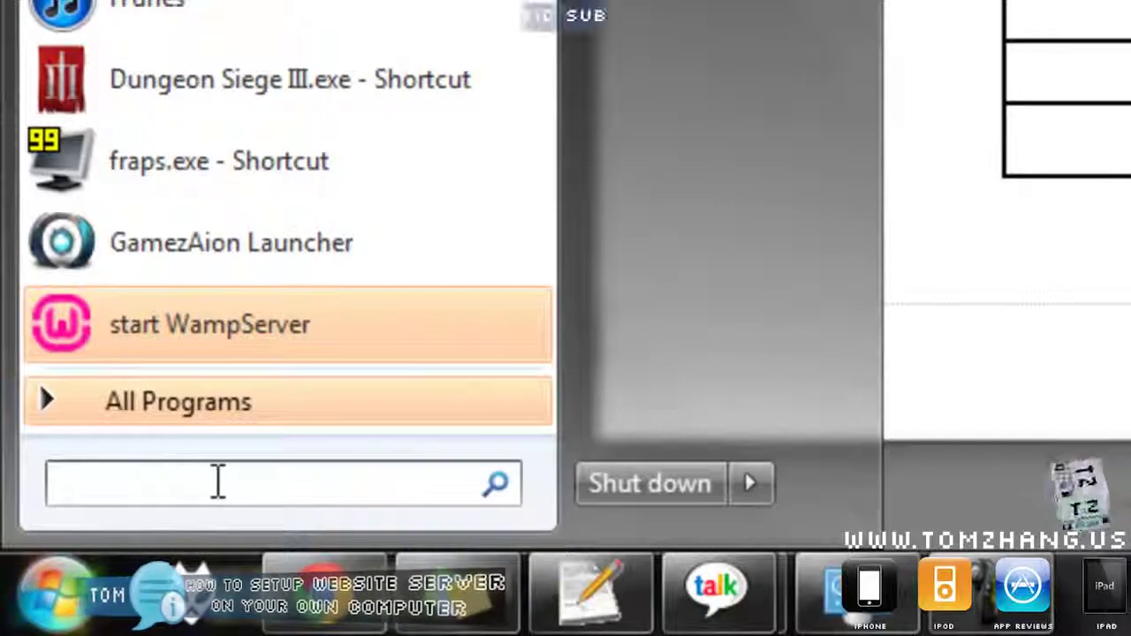
text(cmd)
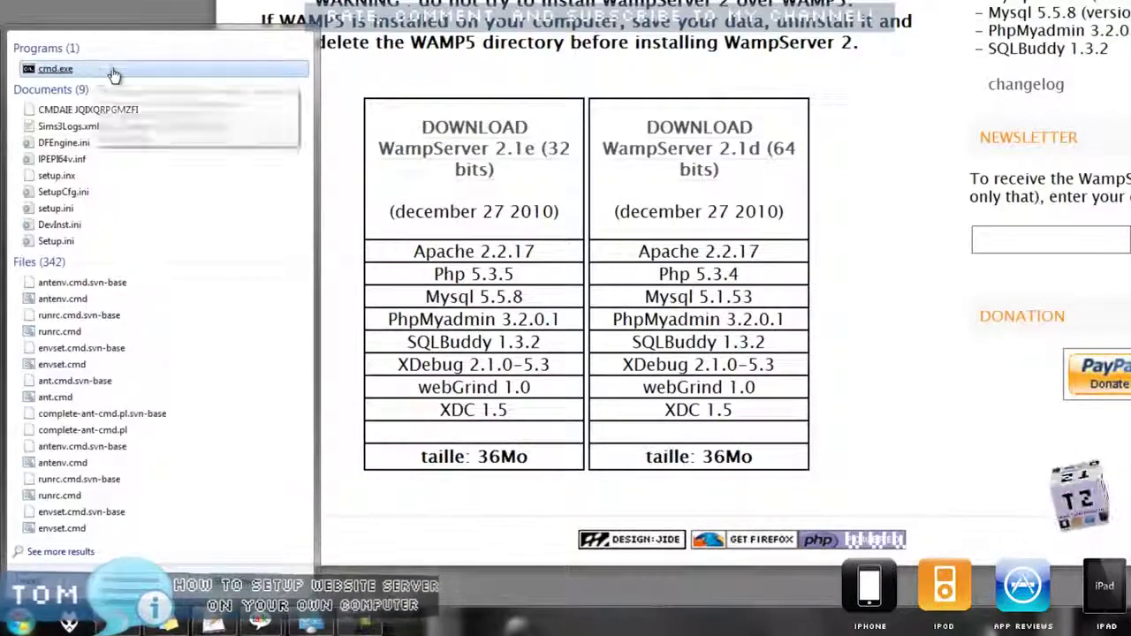
click(55, 72)
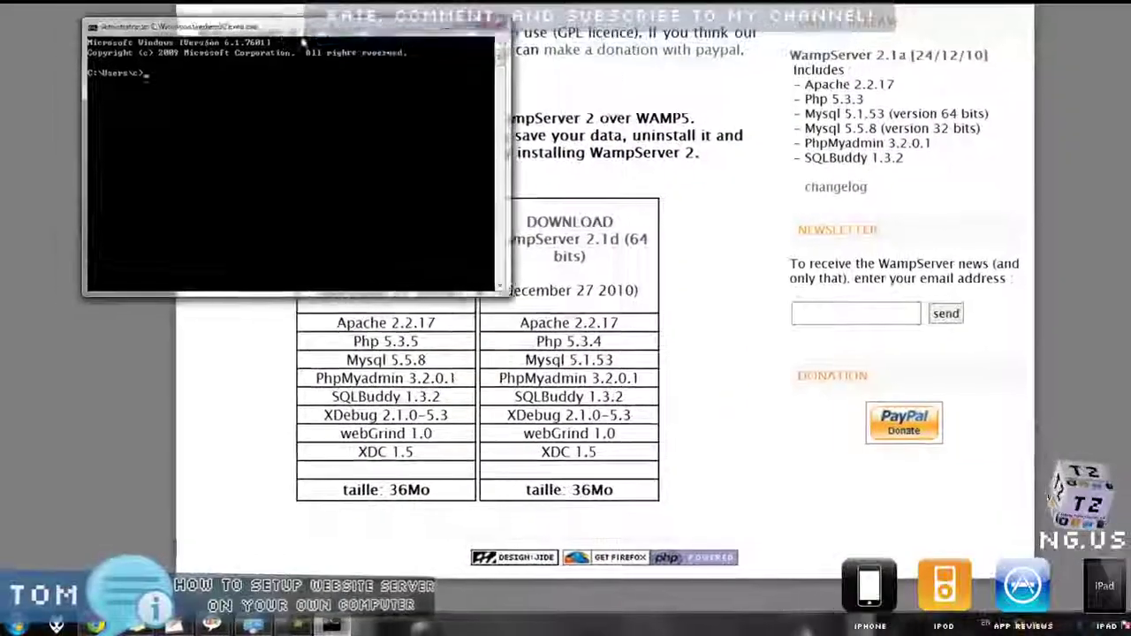
Center the console window and go up two levels to C:\ with cd ..
drag(277, 13, 528, 203)
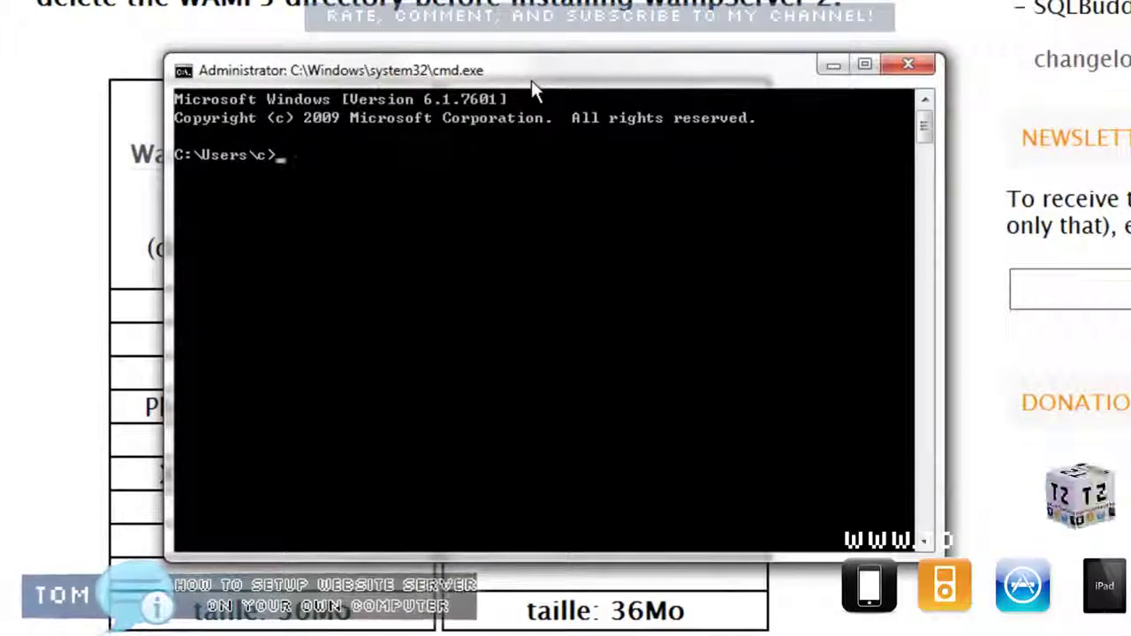
text(cd ..)
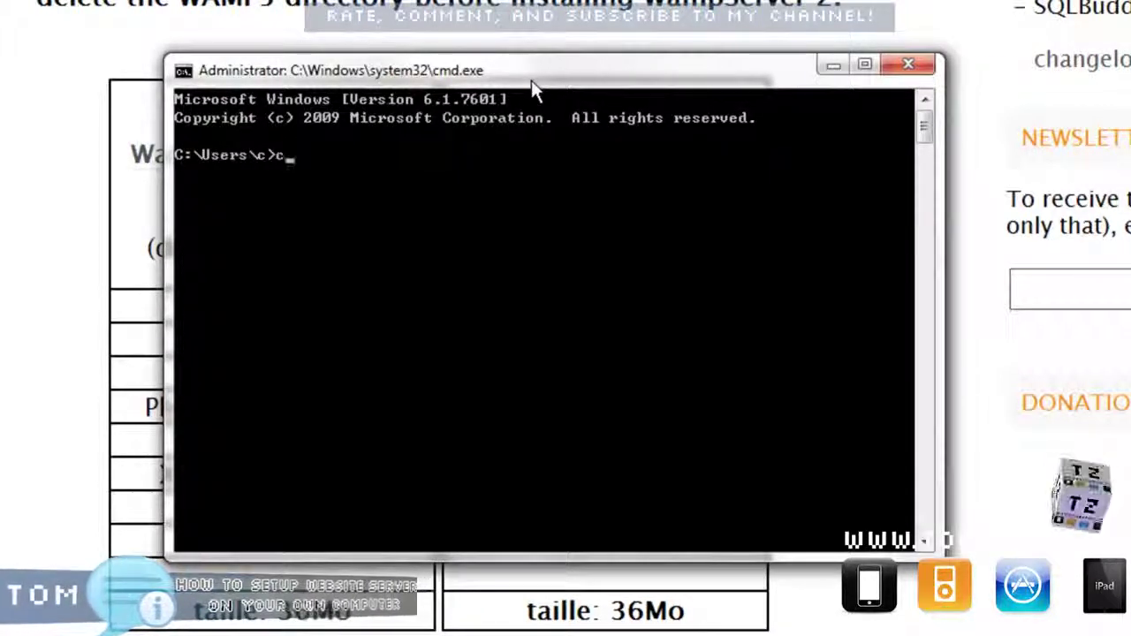
key(BackSpace)
key(BackSpace)
key(BackSpace)
key(BackSpace)
key(BackSpace)
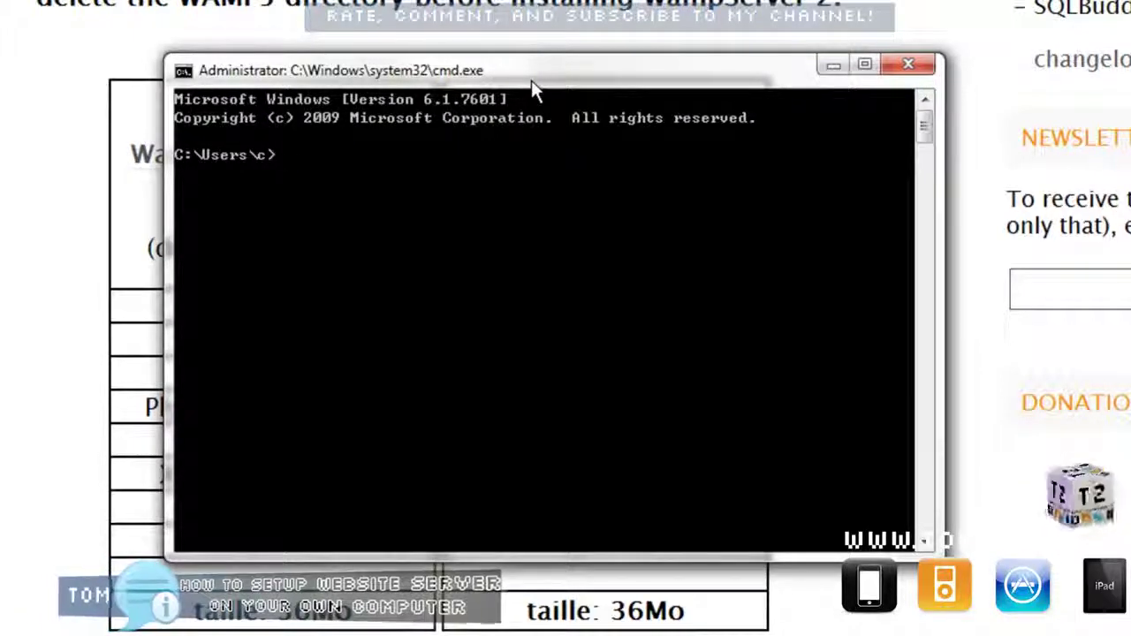
text(cd ..)
key(Return)
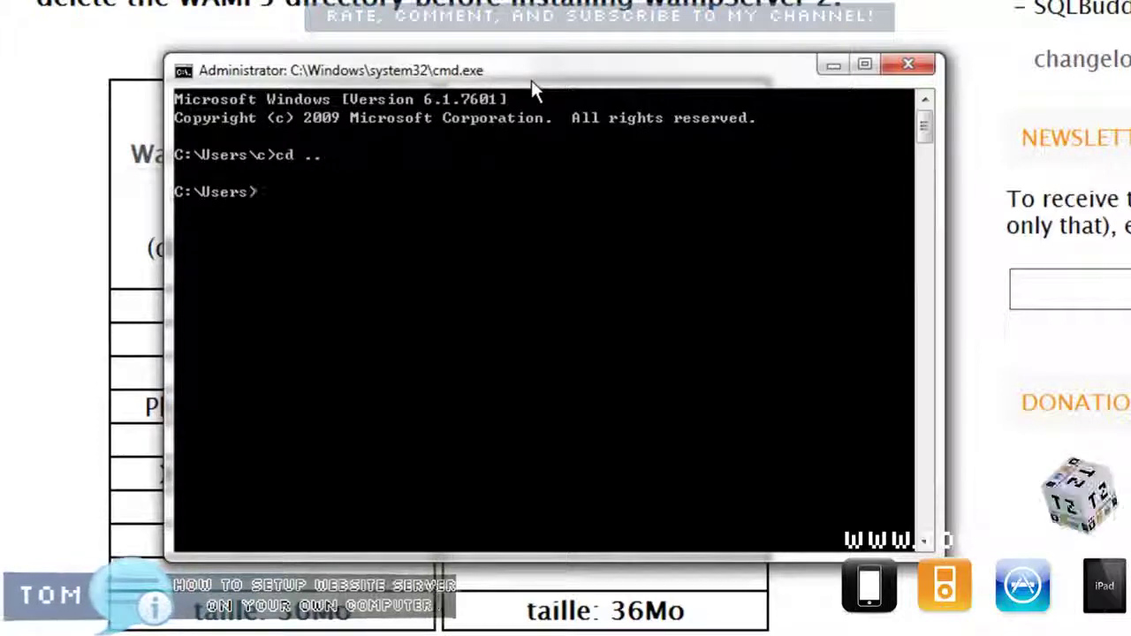
text(cd ..)
key(Return)
Try entering a xamp folder twice, then list the contents of C:\ with dir.
text(cd xamp)
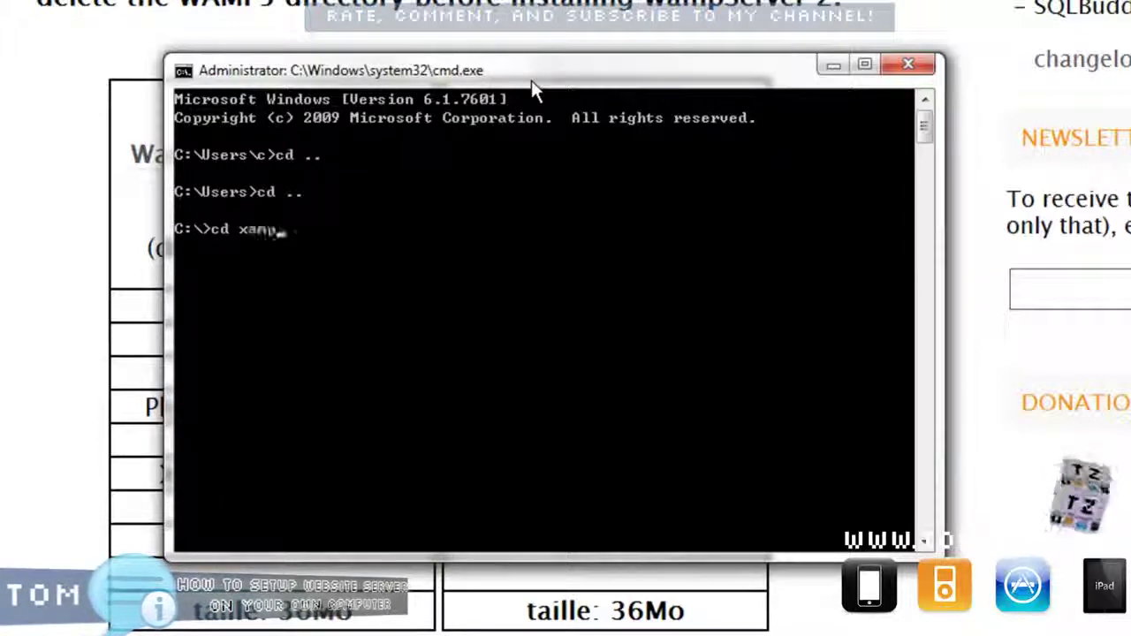
key(Return)
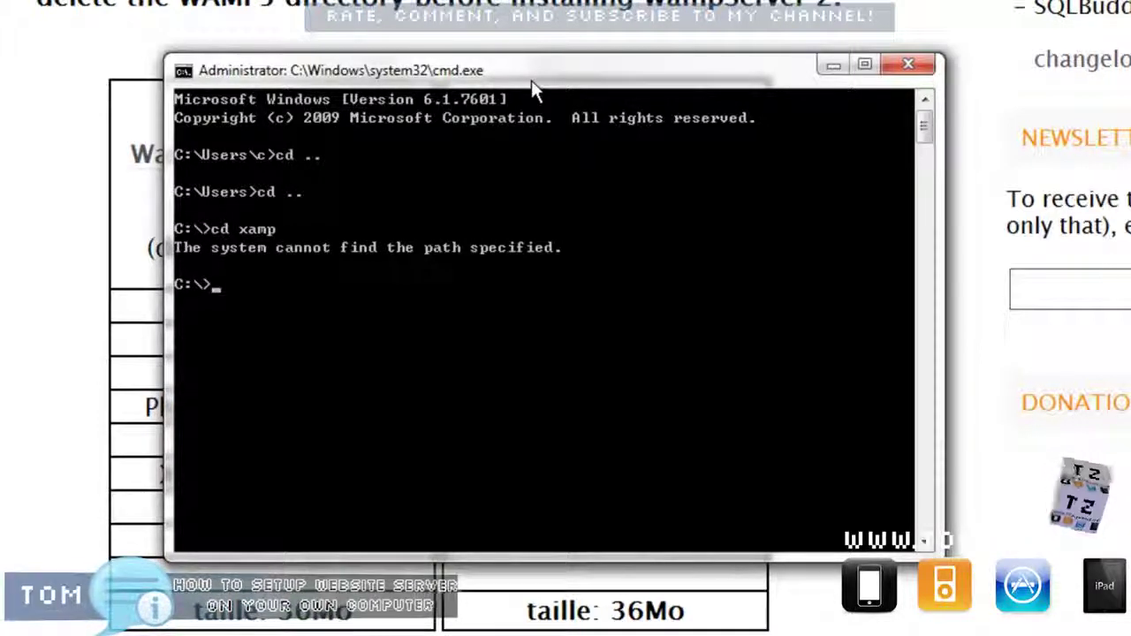
text(c)
key(BackSpace)
text(di)
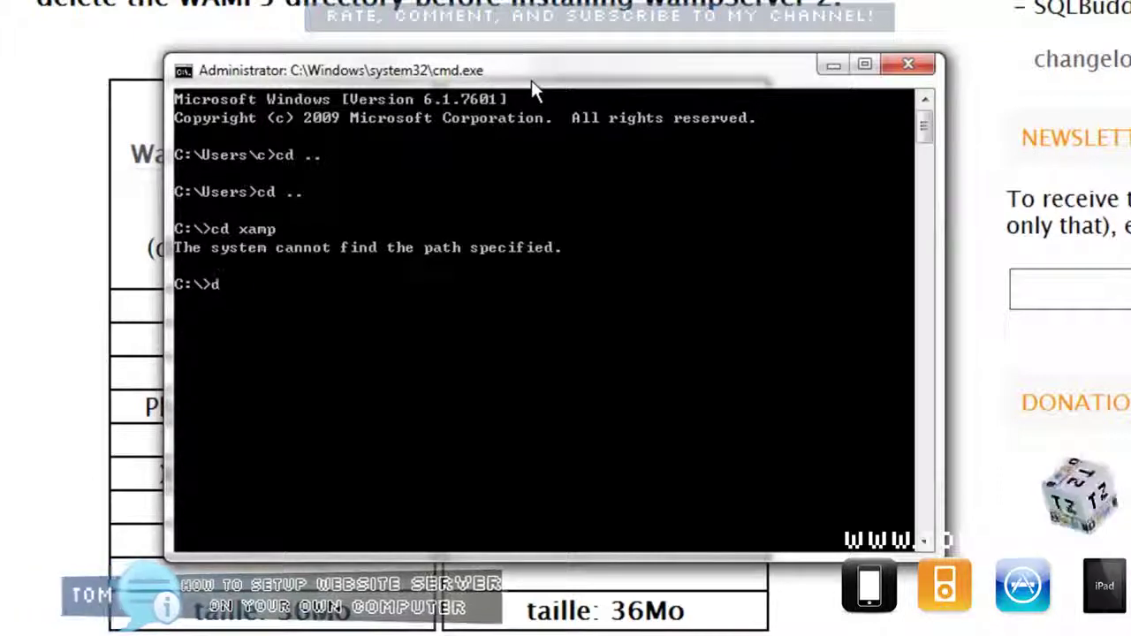
key(BackSpace)
key(BackSpace)
text(cd xa)
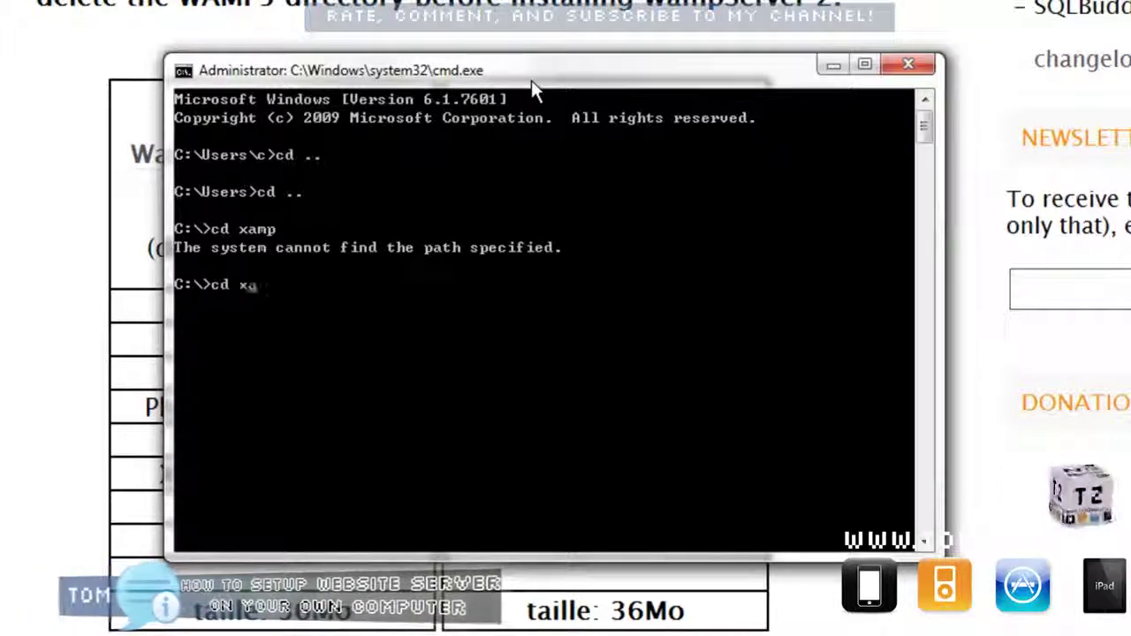
text(mp)
key(Return)
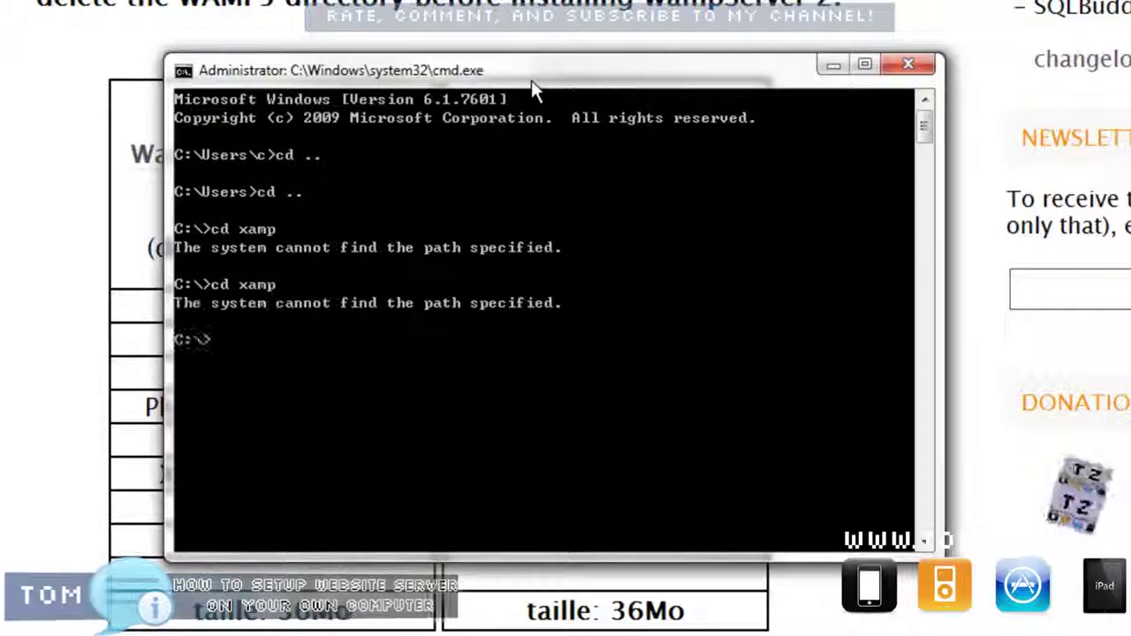
text(dir)
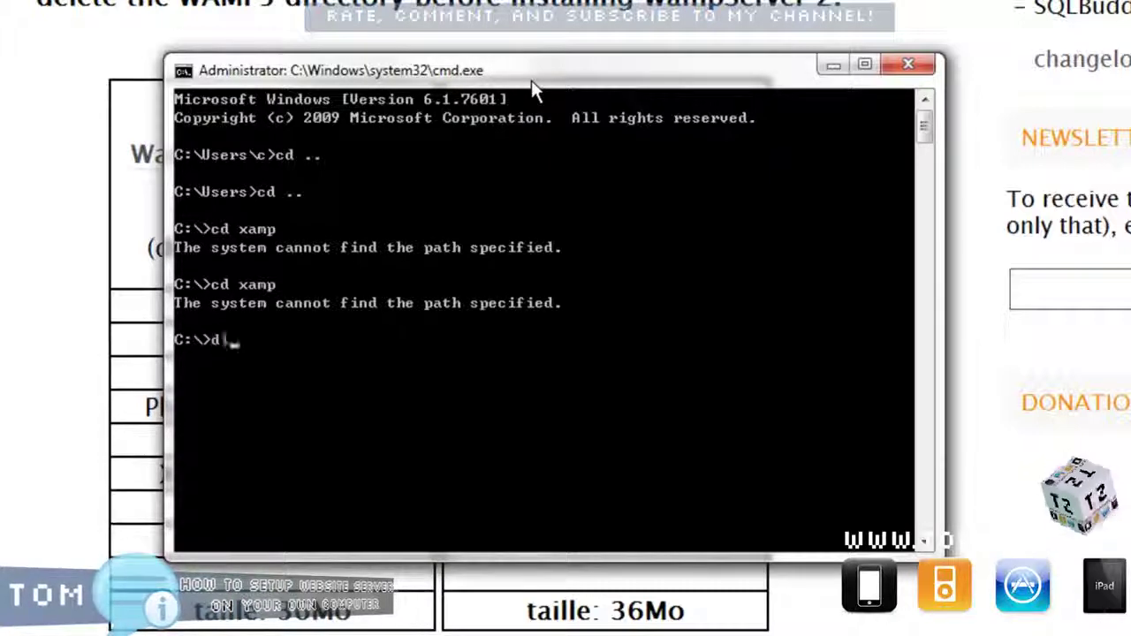
key(Return)
Enter C:\wamp, list its contents, and move into C:\wamp\bin.
text(cd wamp)
key(Return)
text(dir)
key(Return)
text(cd bin)
key(Return)
text(di)
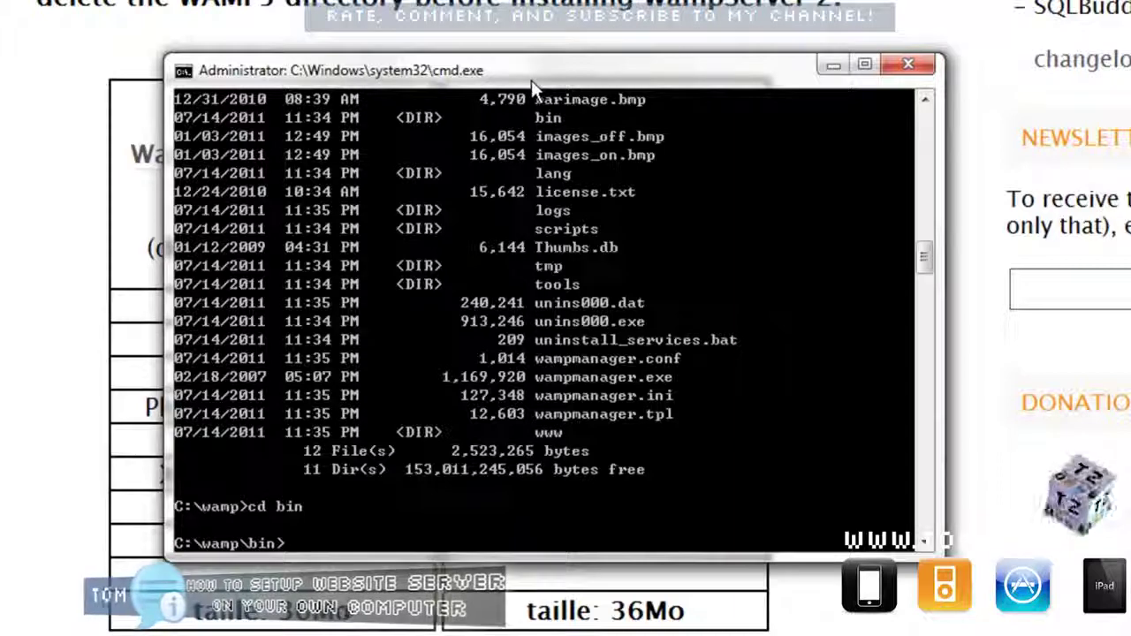
List C:\wamp\bin, enter the mysql folder, and list its contents.
text(ir)
key(Return)
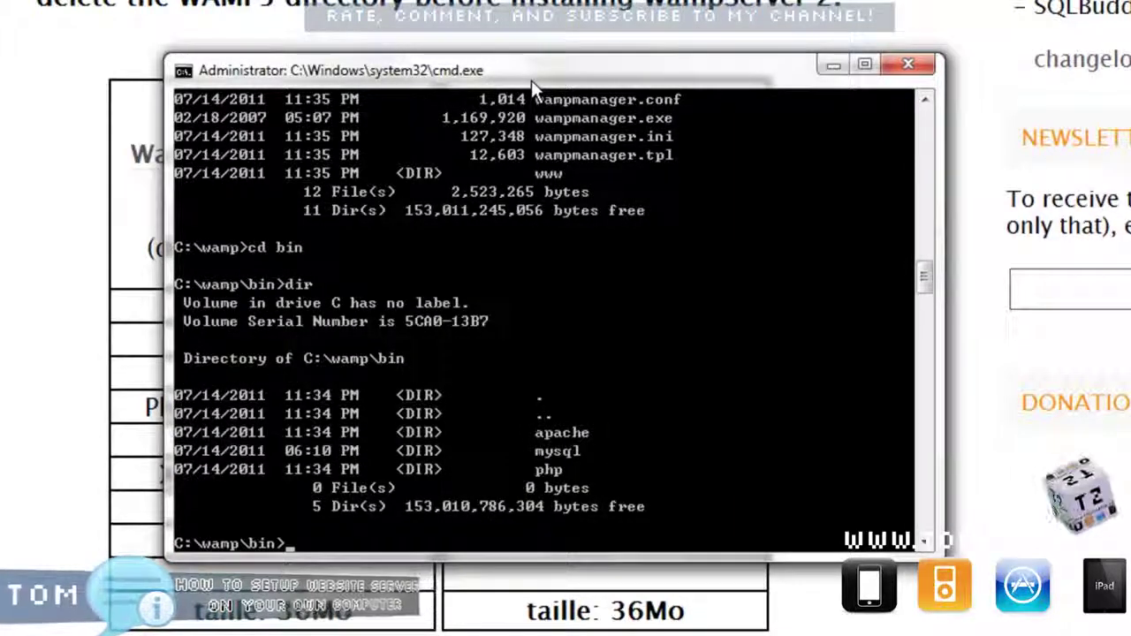
text(cd mysql)
key(Return)
text(d)
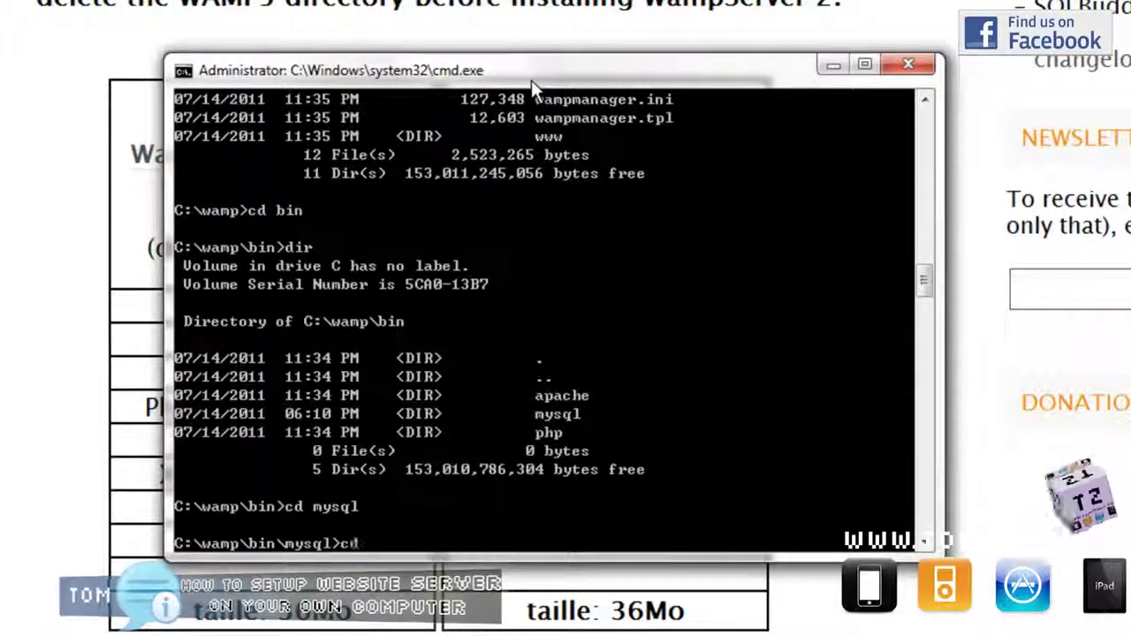
text(d bin)
key(Return)
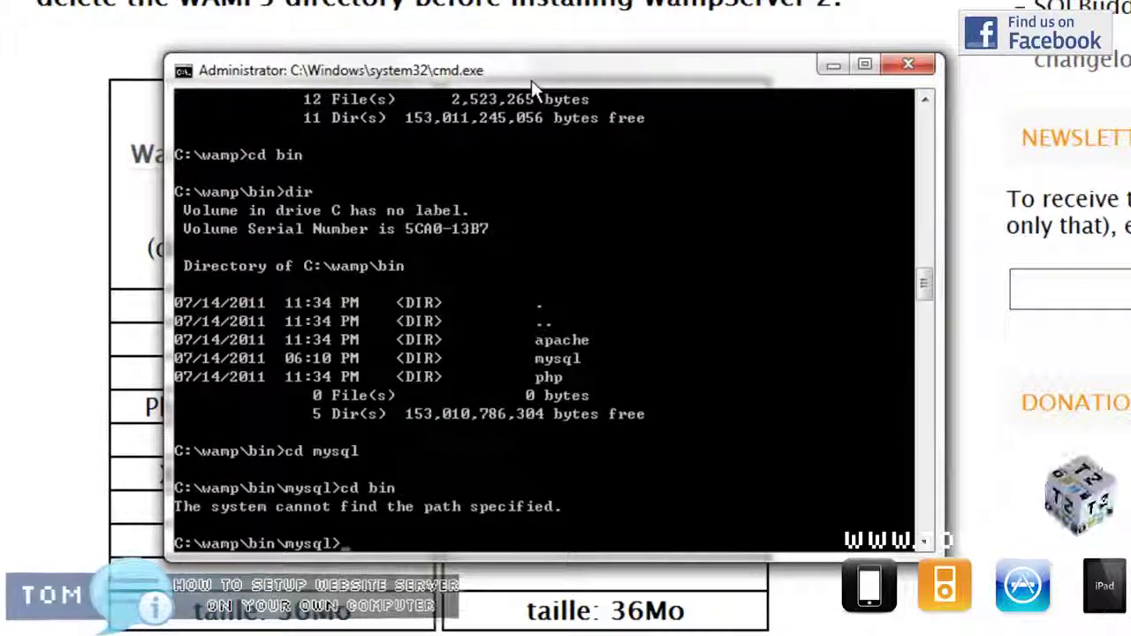
text(dir)
key(Return)
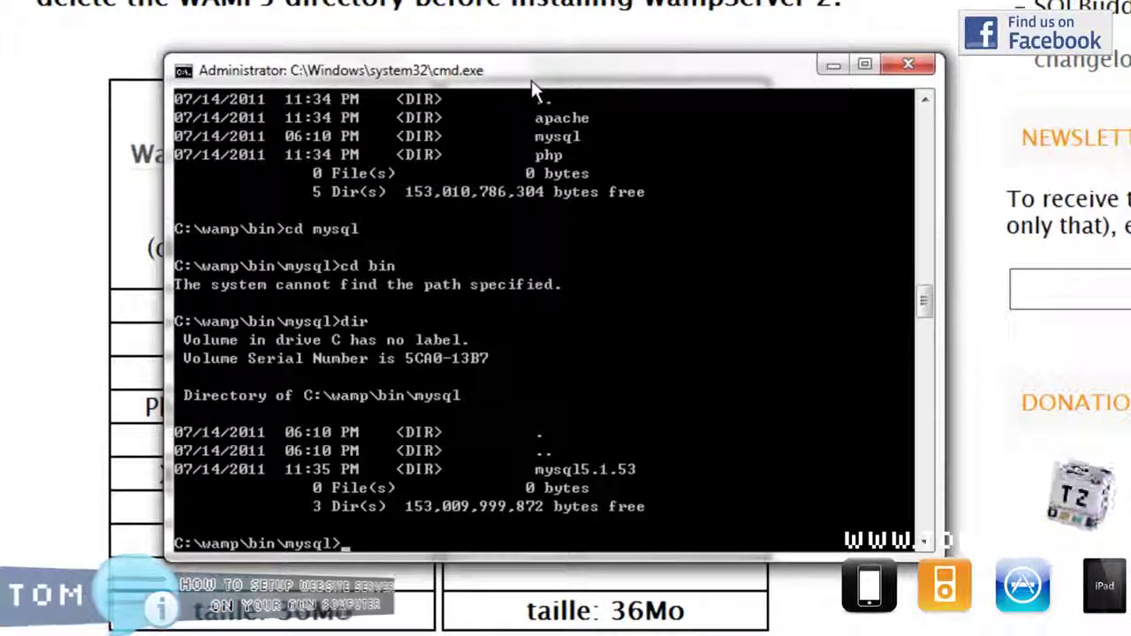
Enter mysql5.1.53\bin and list its 29 files, including mysql.exe and mysqld.exe.
text(cd myq)
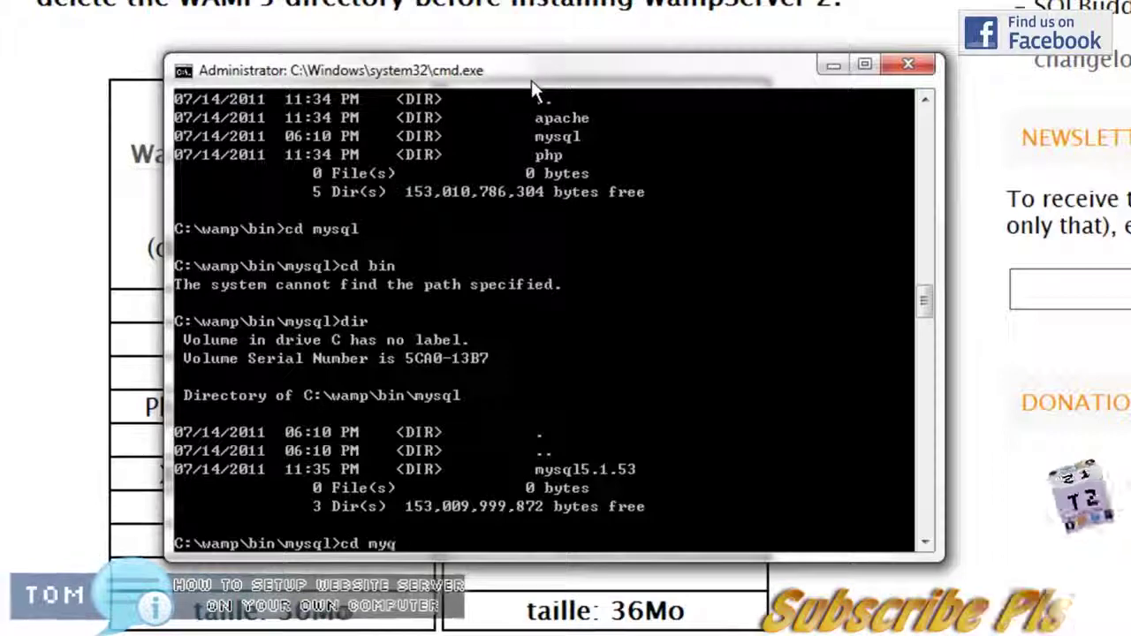
text(l5.1.53)
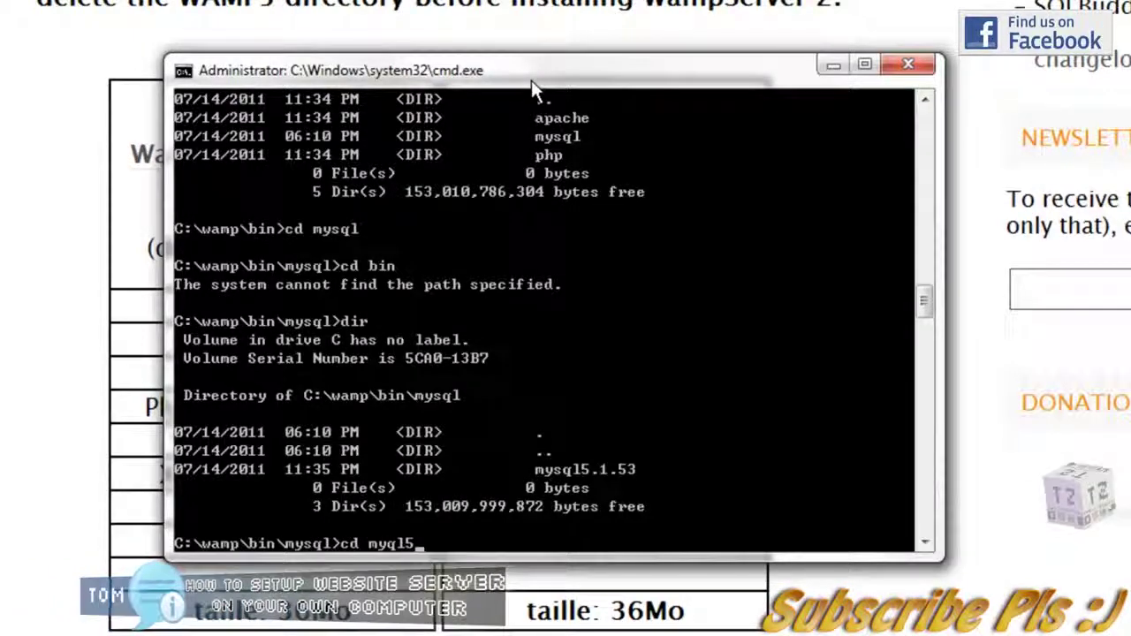
key(Return)
text(cd mysql5.1.53)
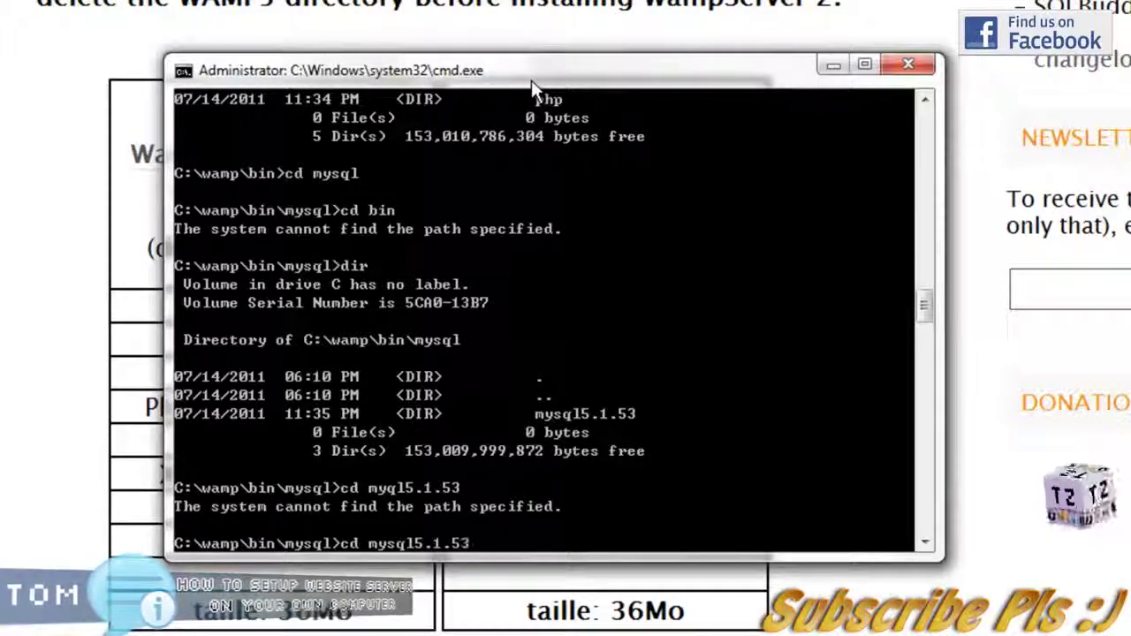
key(Return)
text(cd bin)
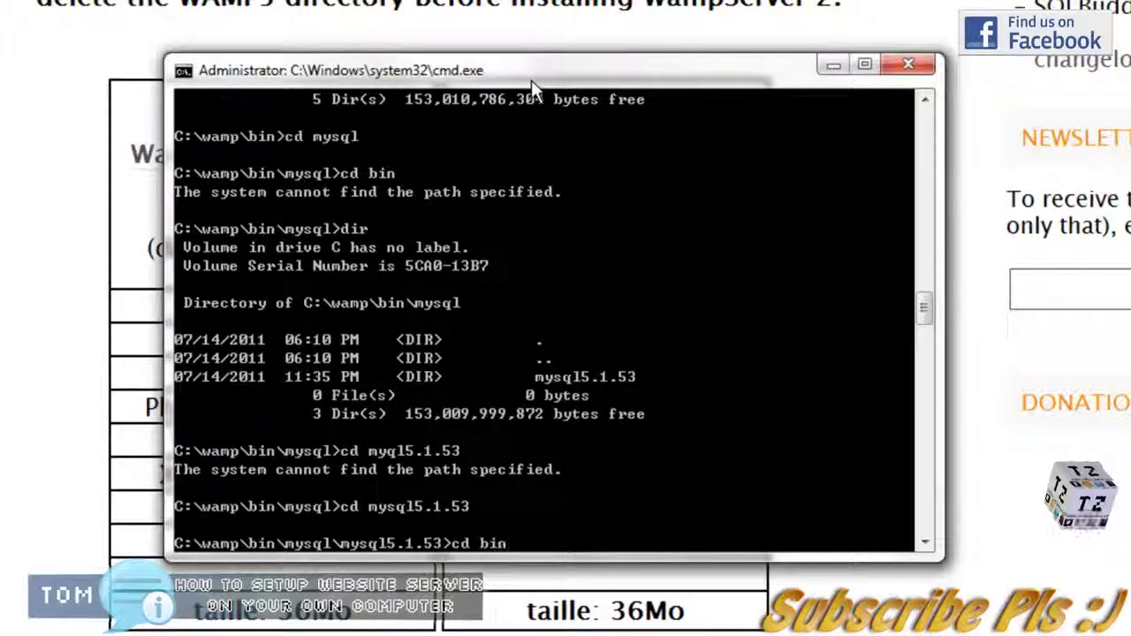
key(Return)
text(dir)
key(Return)
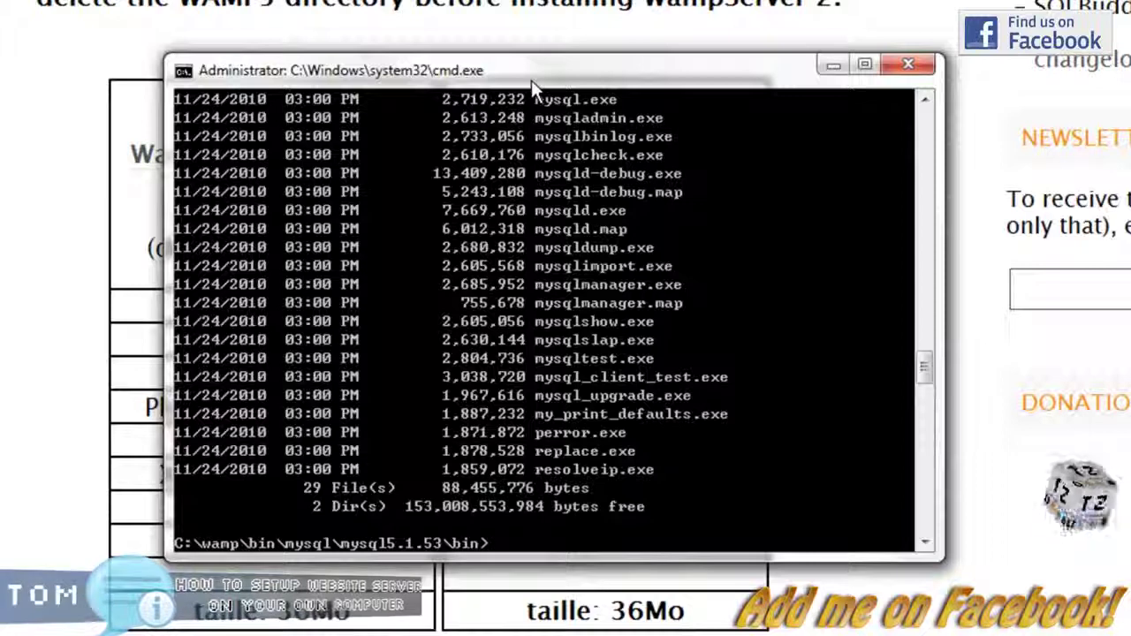
Start the MySQL monitor as the root user with 'mysql -u root'.
text(mysql)
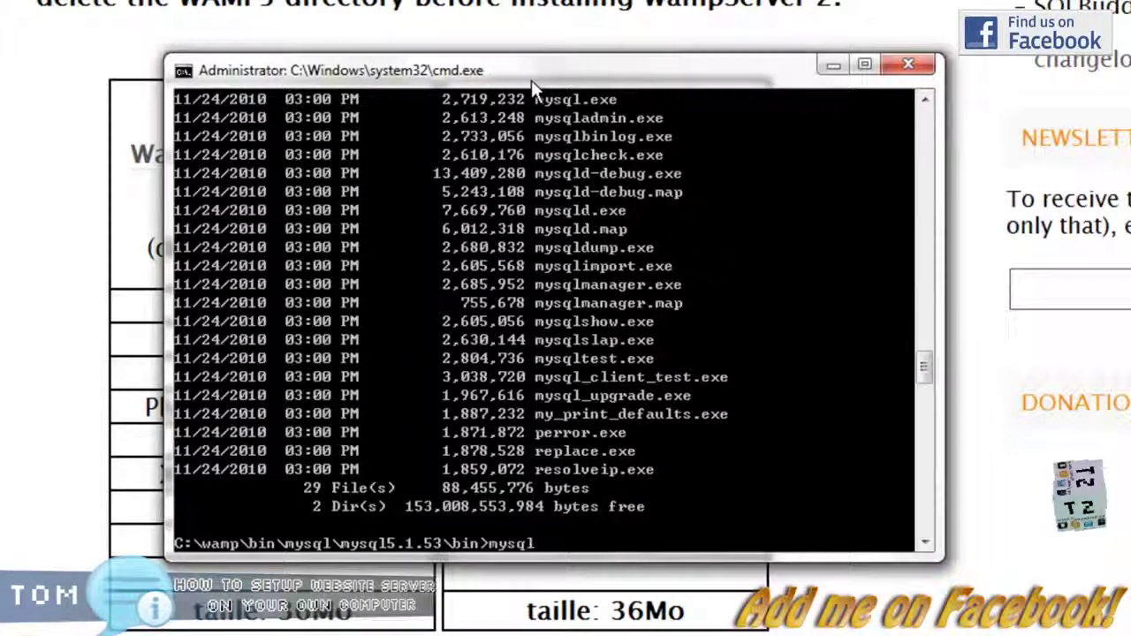
text( -u root)
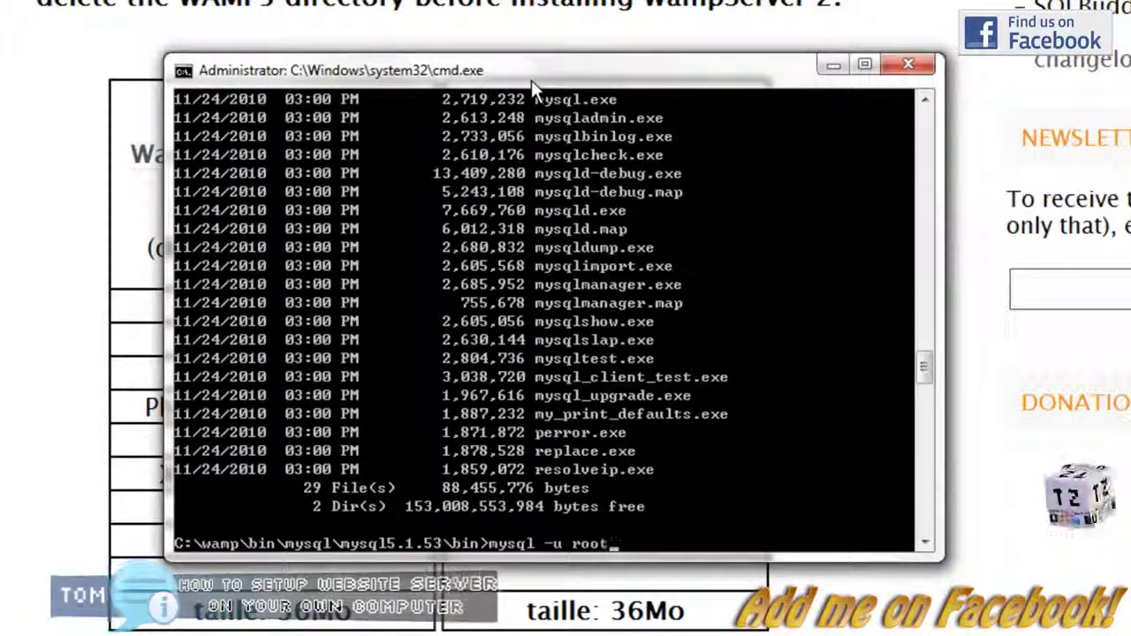
key(Return)
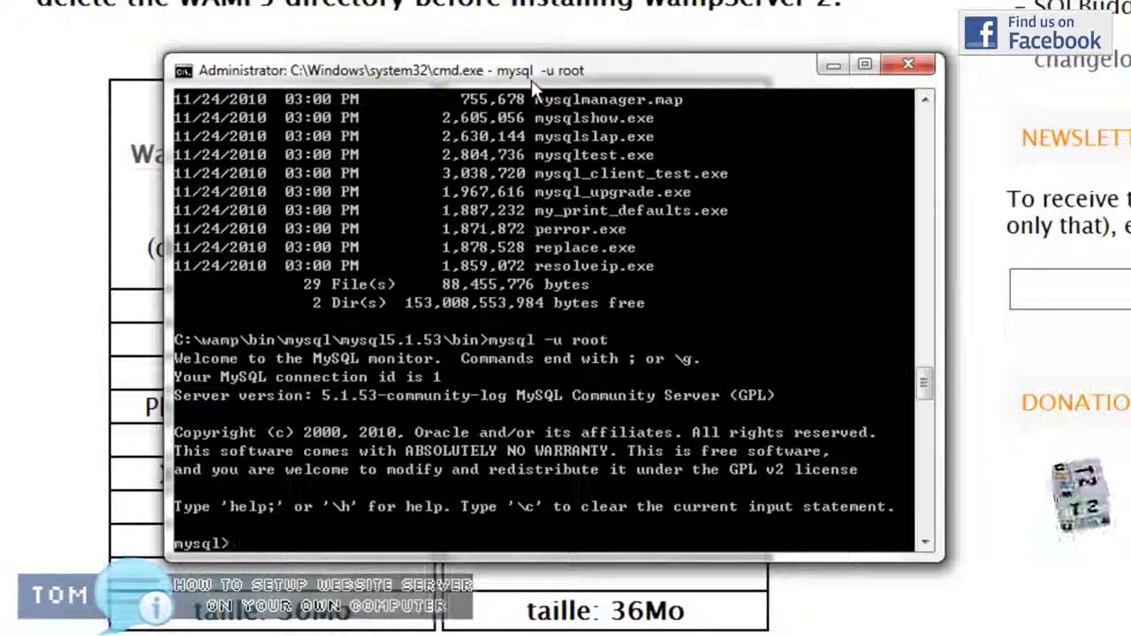
Switch to the mysql database and query the user table, correcting the 'users' typo.
text(use mysql;)
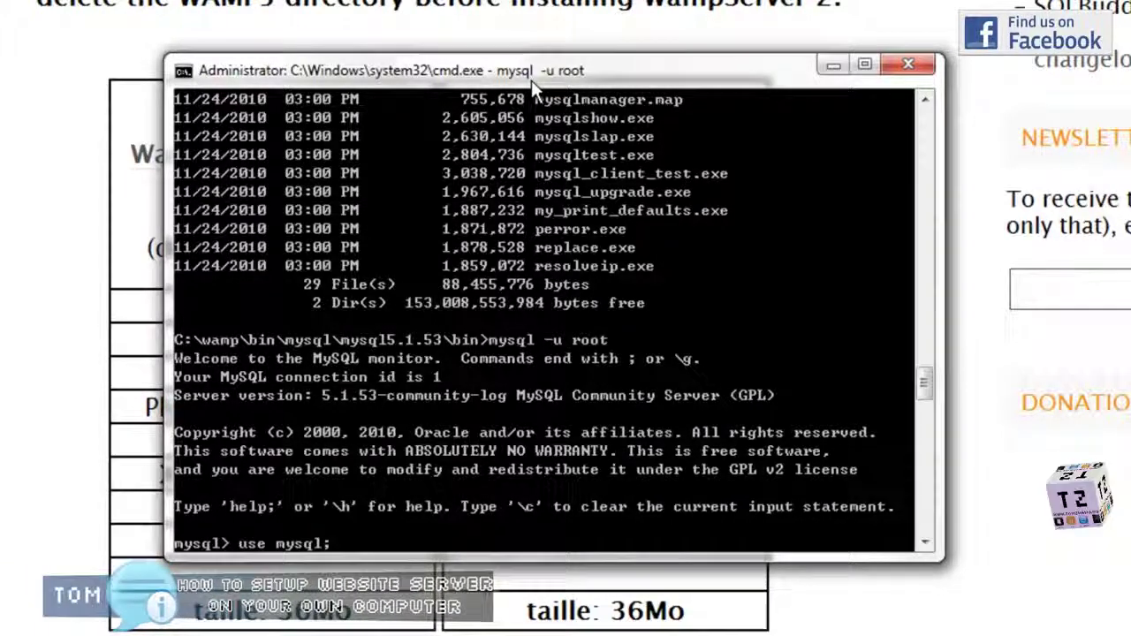
key(Return)
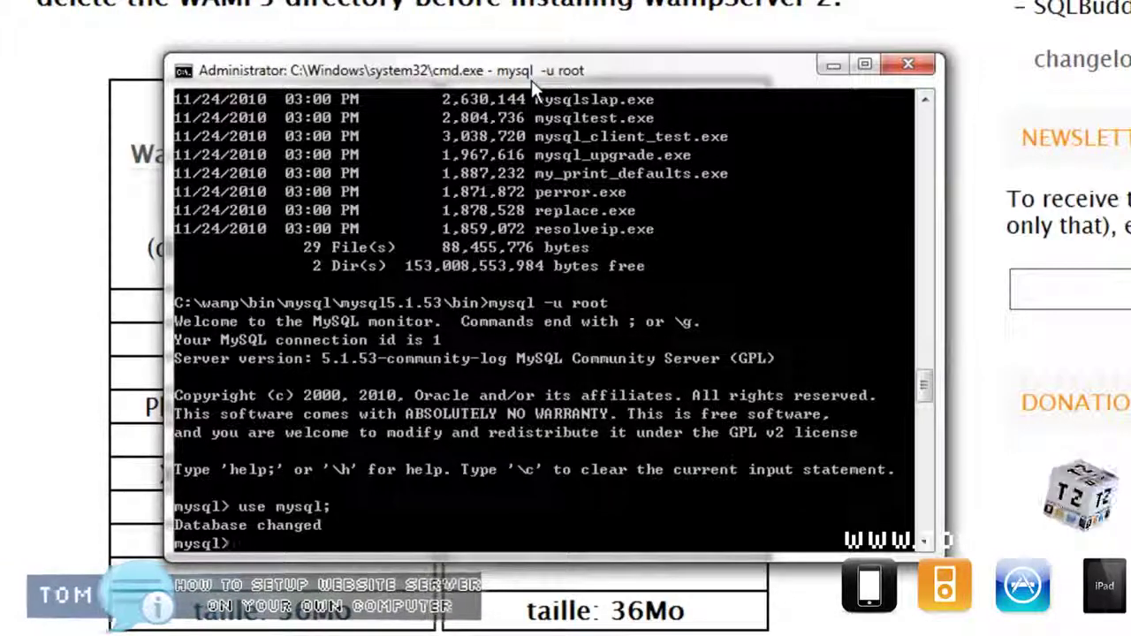
text(select * from )
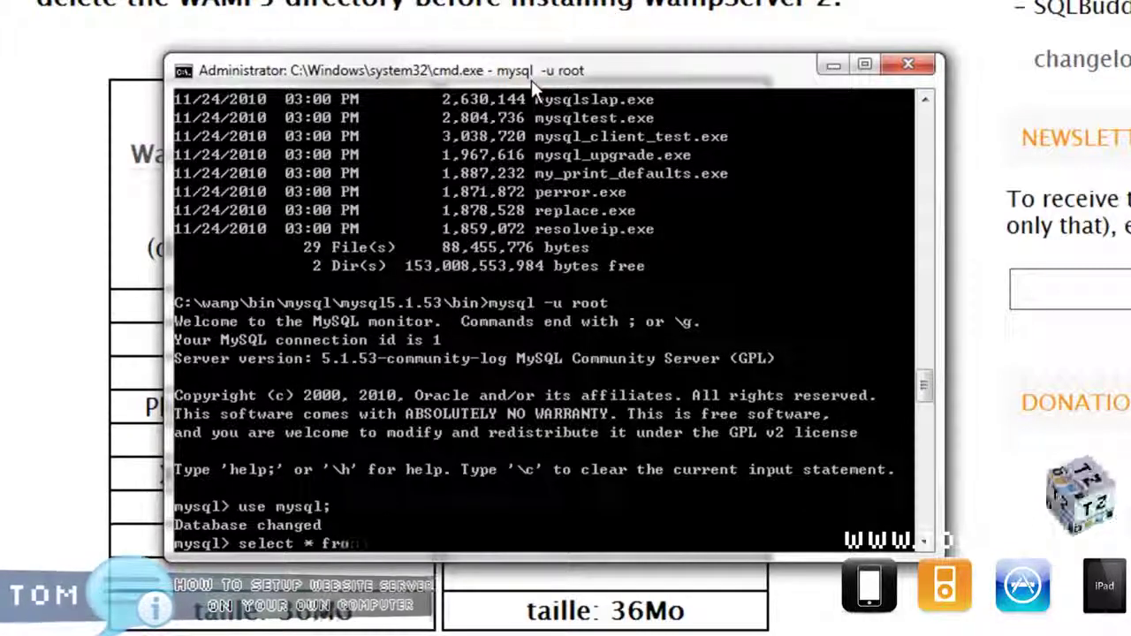
text(users;)
key(Return)
key(Up)
key(BackSpace)
key(BackSpace)
text(;)
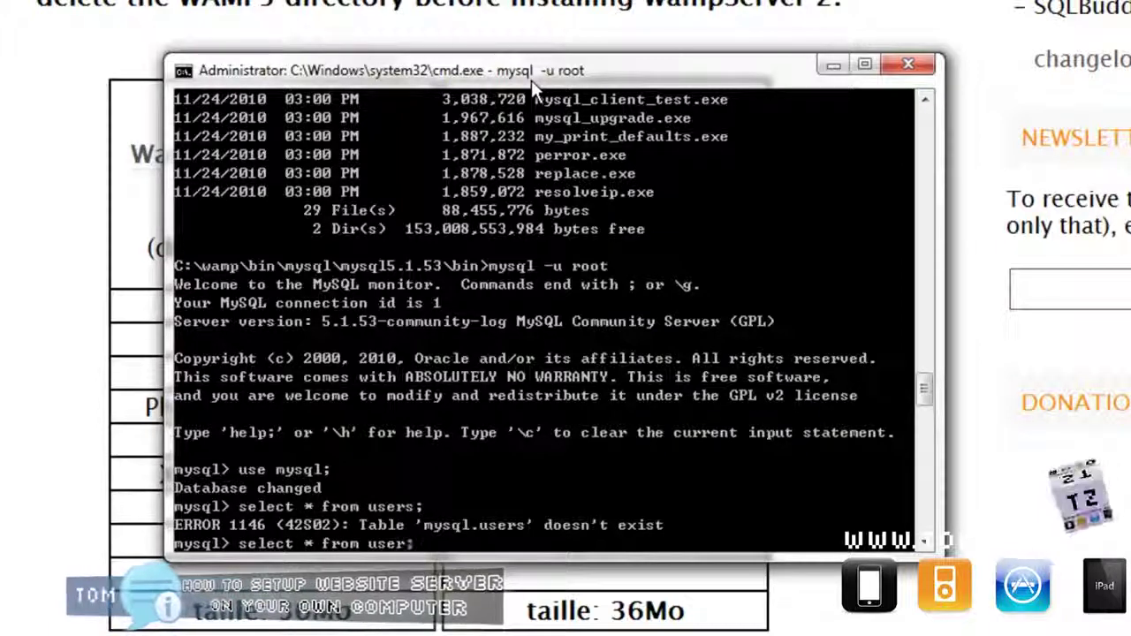
key(Return)
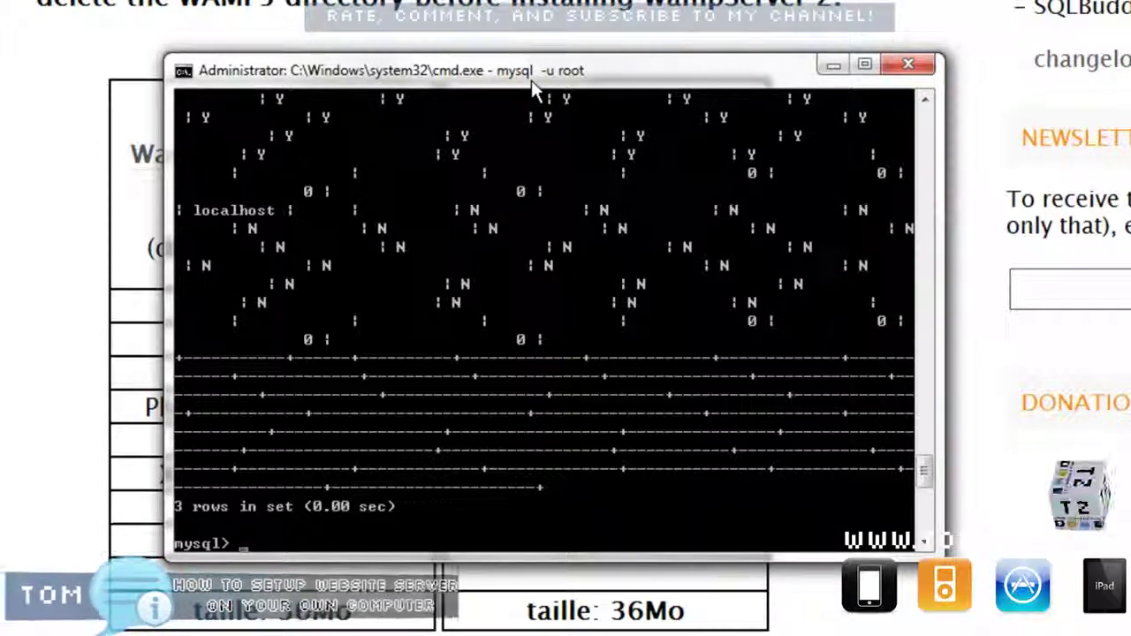
Rerun 'select * from user' ending with \G to show the rows vertically.
text(select * from user;)
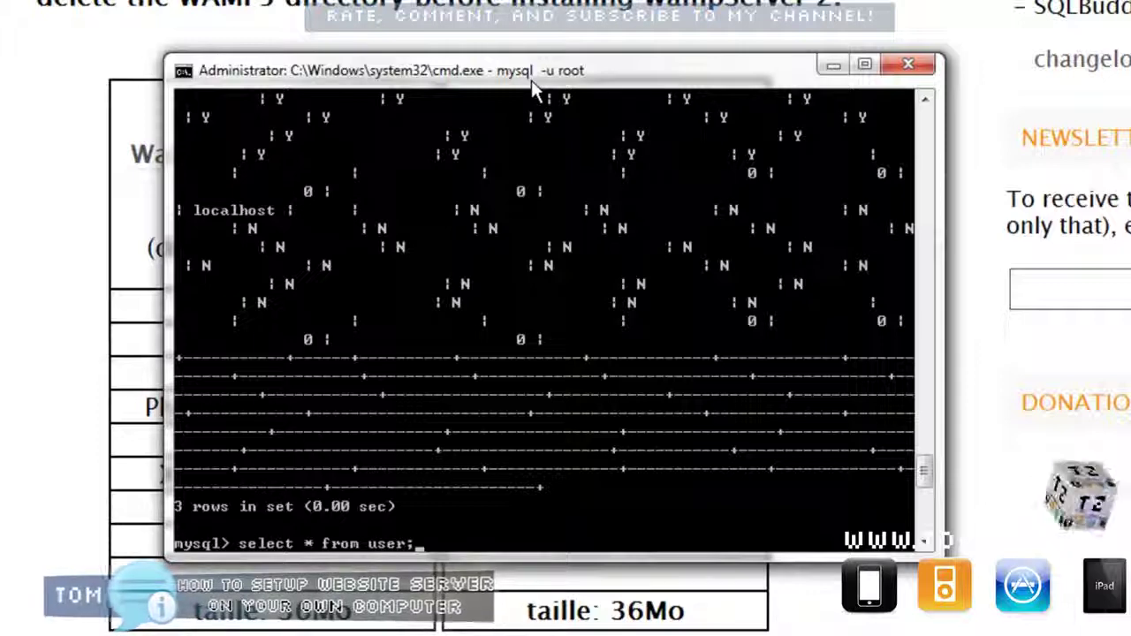
key(Return)
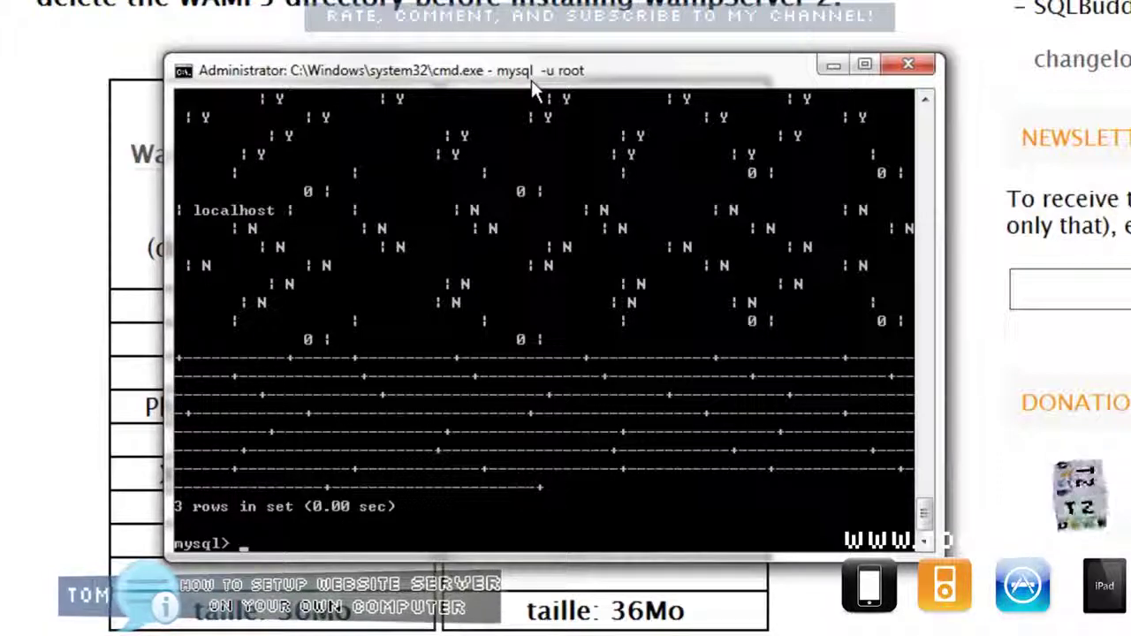
key(BackSpace)
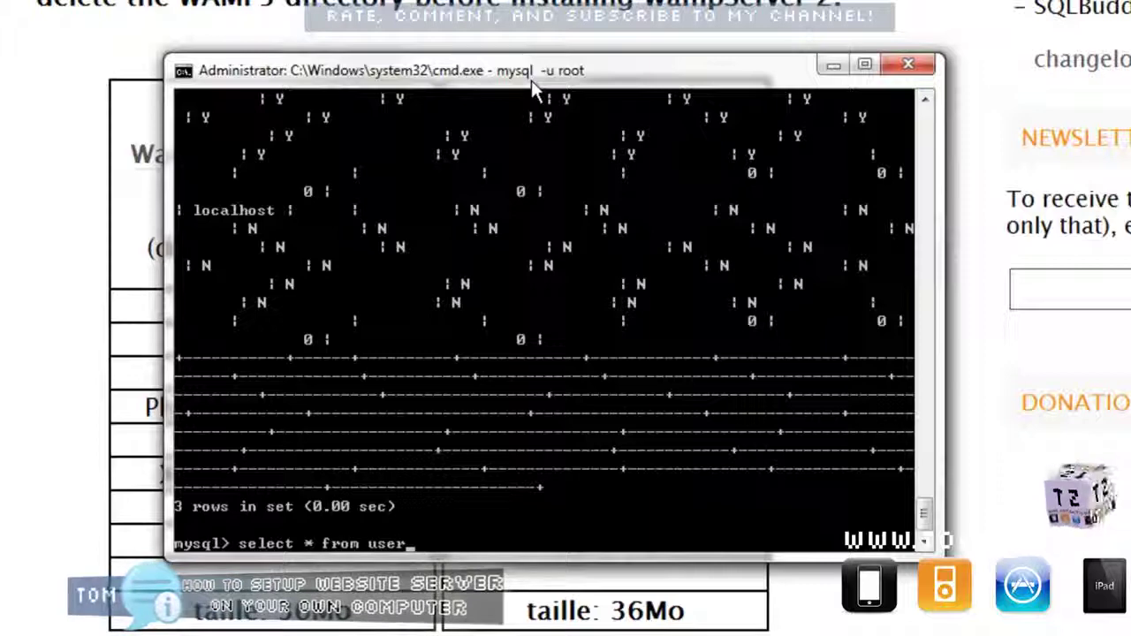
text(\G;)
key(Return)
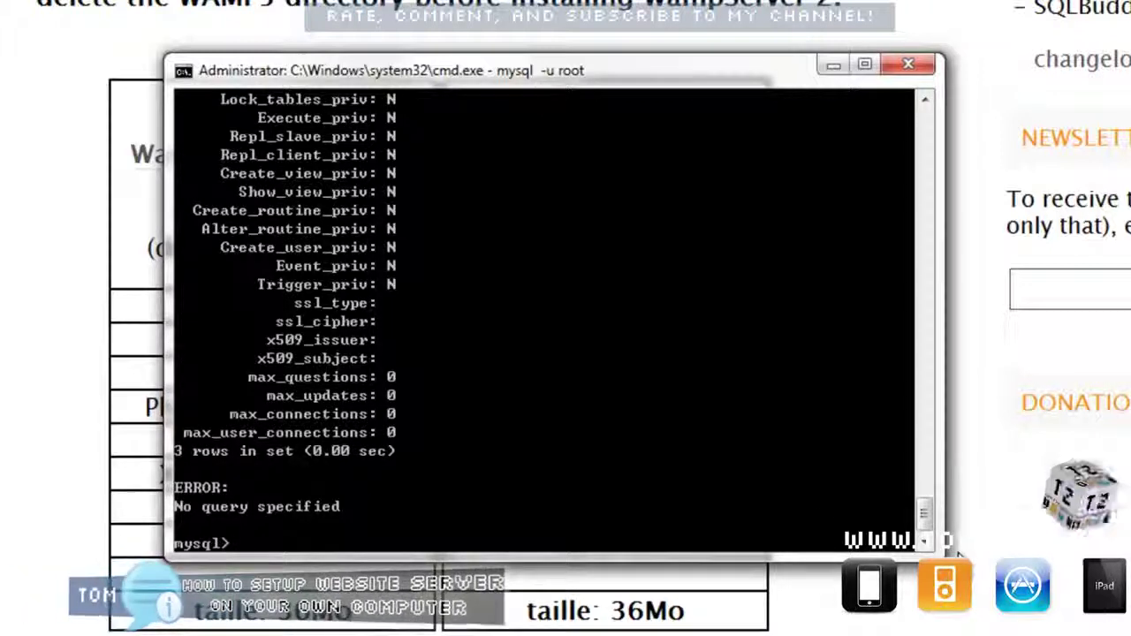
Update mysql.user so both root accounts get the new password, changing 2 rows.
text(pdate mysql.user set)
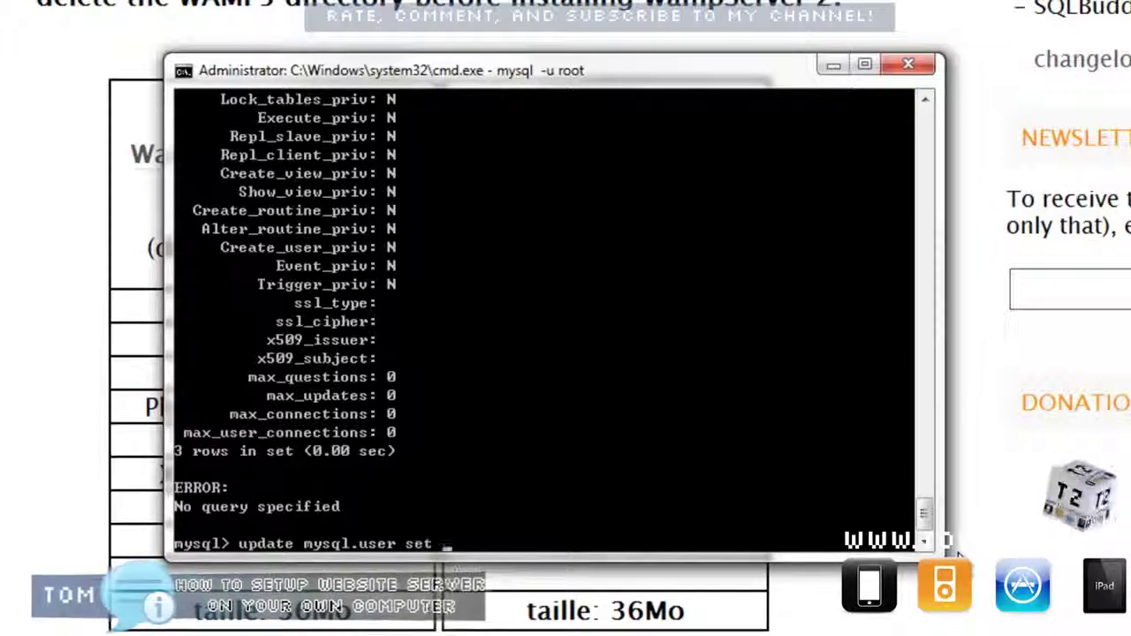
text(password = password (')
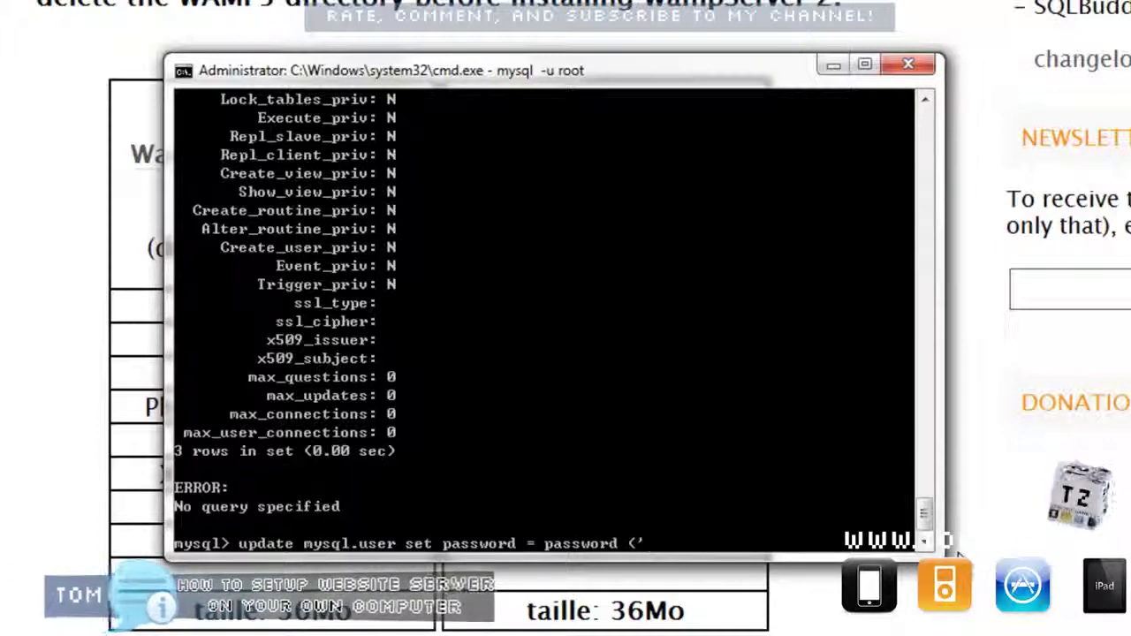
text(pass123') where user=)
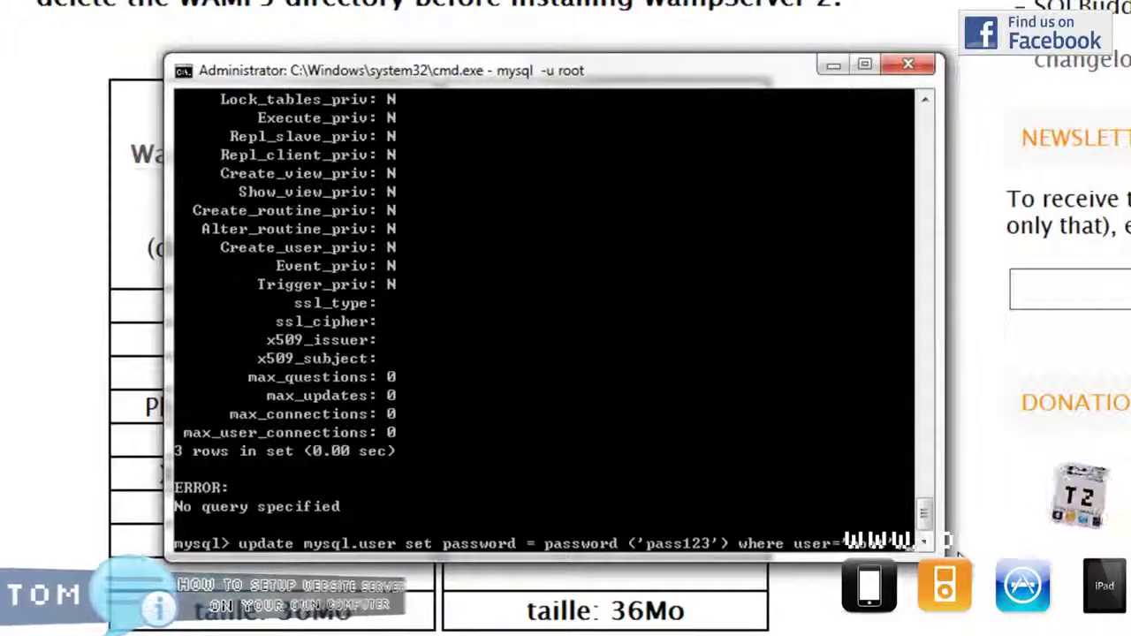
key(Return)
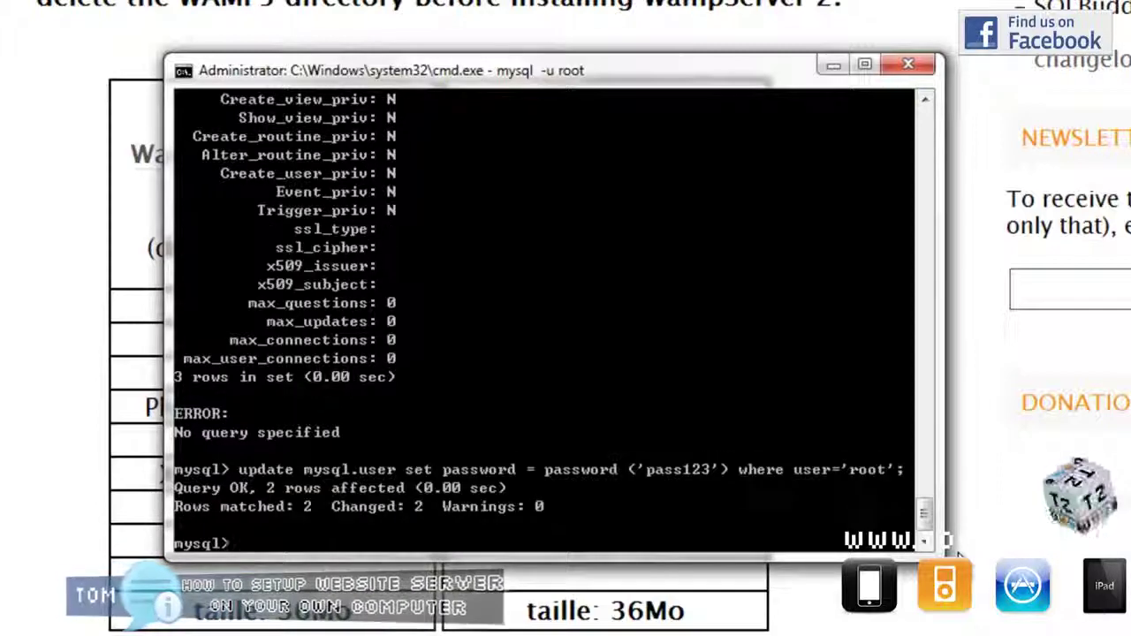
text(flush )
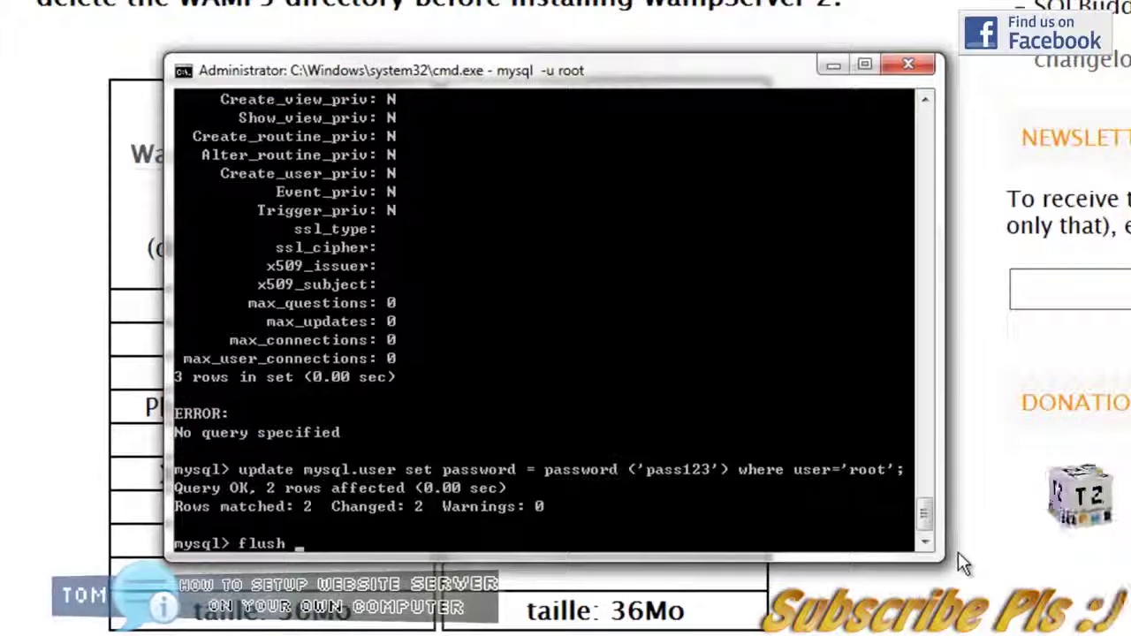
text(privilege)
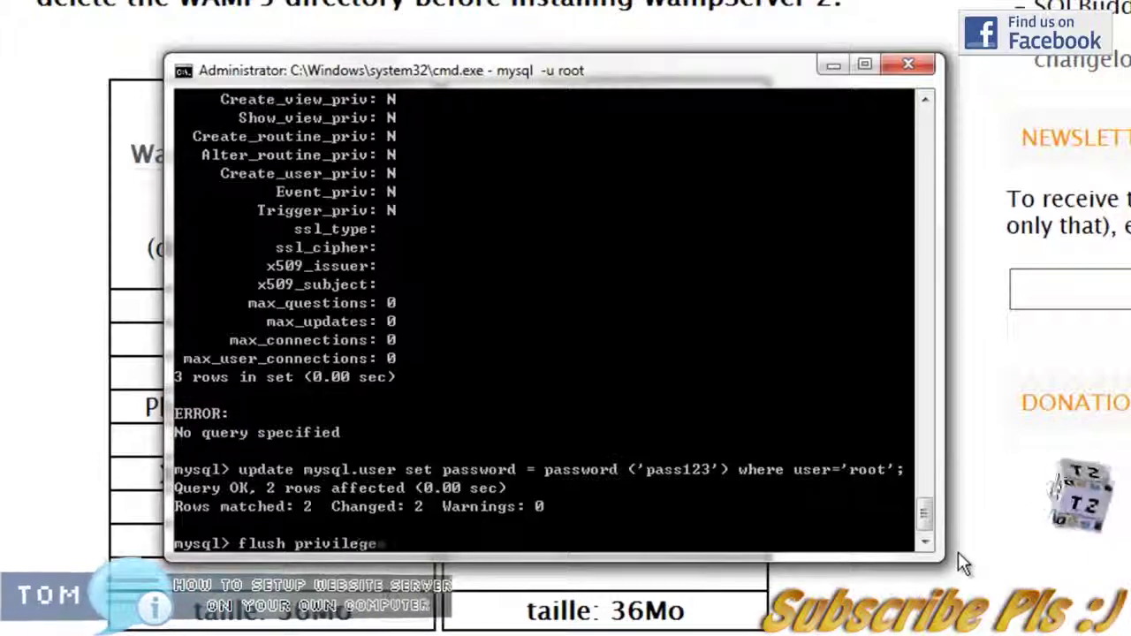
text(s;)
Run 'flush privileges;' and then 'exit' to quit the mysql client.
key(Return)
text(exit)
key(Return)
text(exit)
Close the command window and open the WampServer Localhost homepage, selecting the Apache version line.
key(Return)
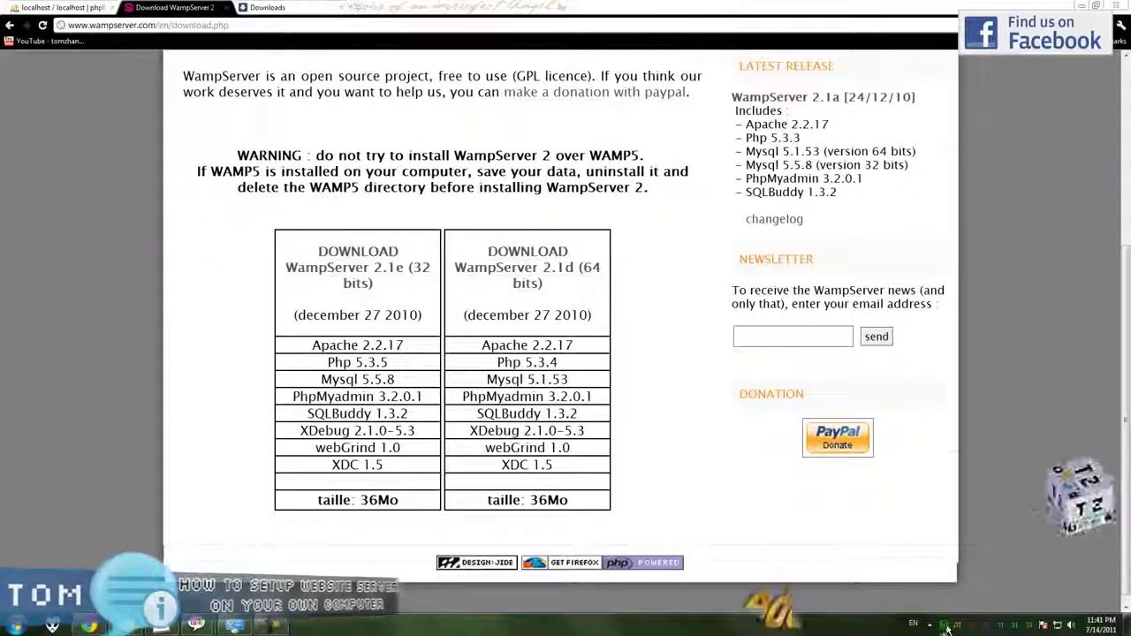
click(946, 627)
mouse_move(995, 525)
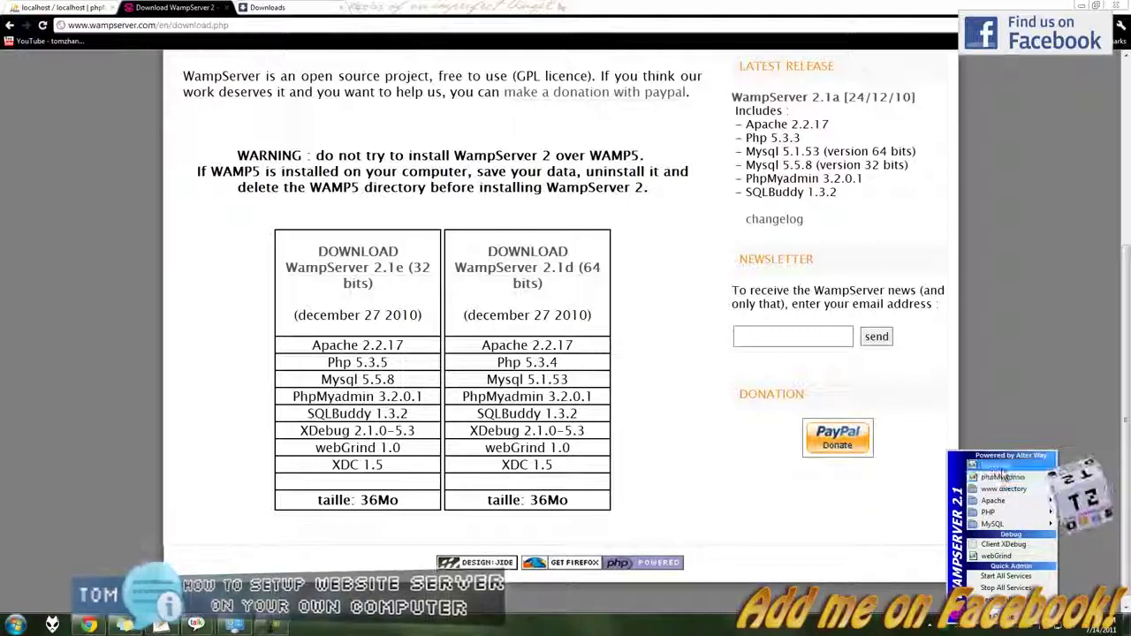
click(995, 466)
scroll(534, 362, down, 3)
scroll(525, 380, up, 3)
triple_click(310, 248)
Select the Apache version number 2.2.17 on the localhost homepage.
click(346, 244)
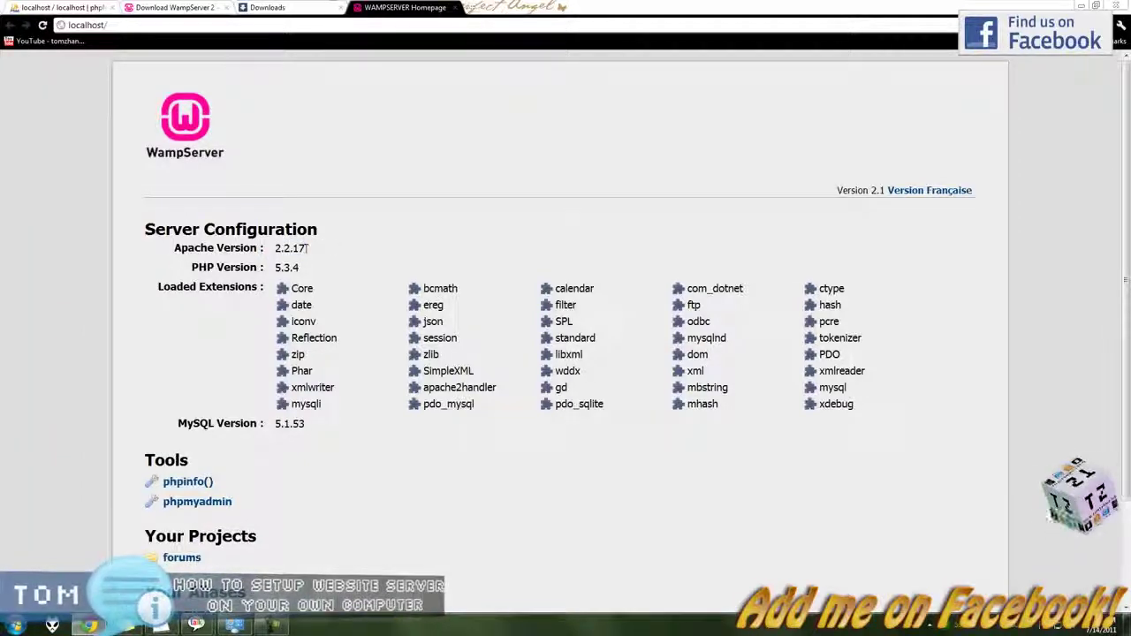
double_click(307, 248)
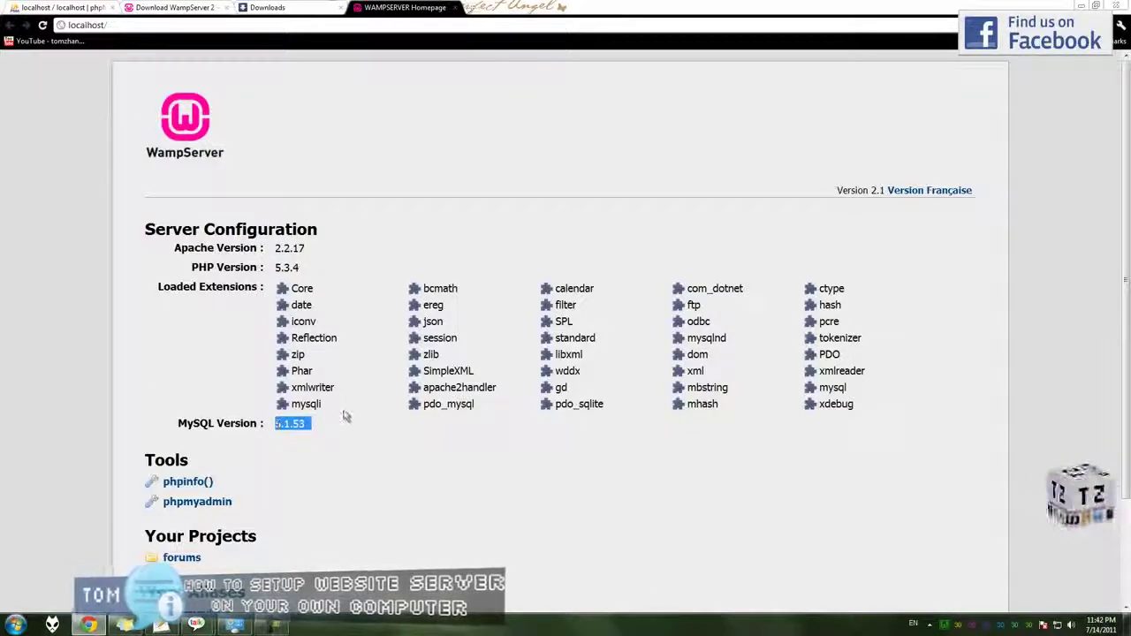
scroll(345, 417, down, 3)
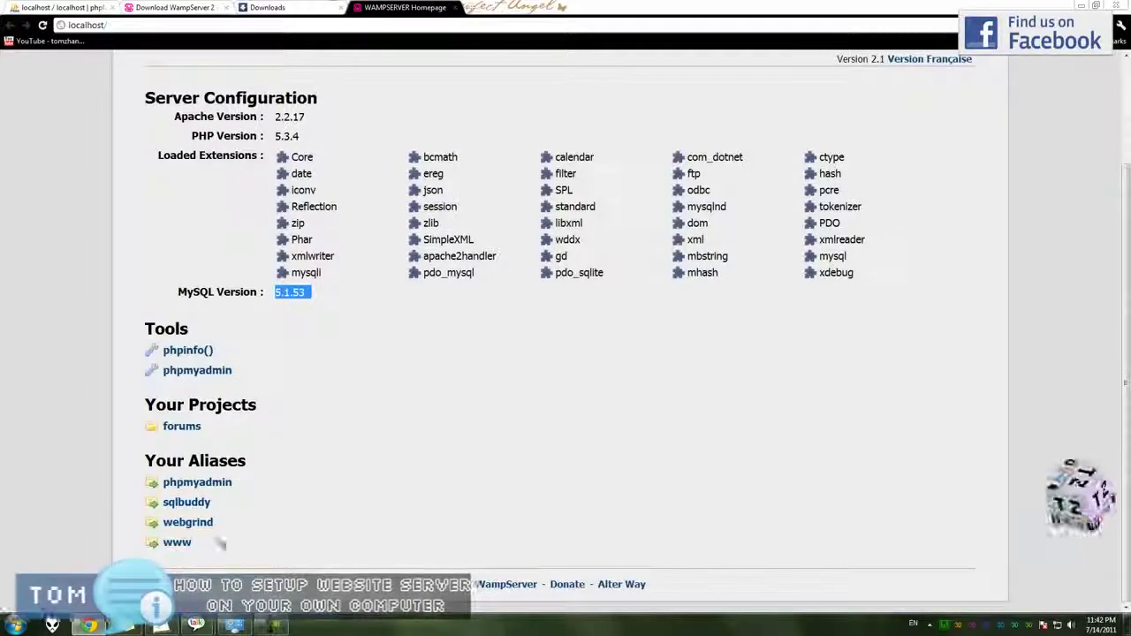
Close the older localhost tab and open phpMyAdmin from the WampServer menu.
click(942, 624)
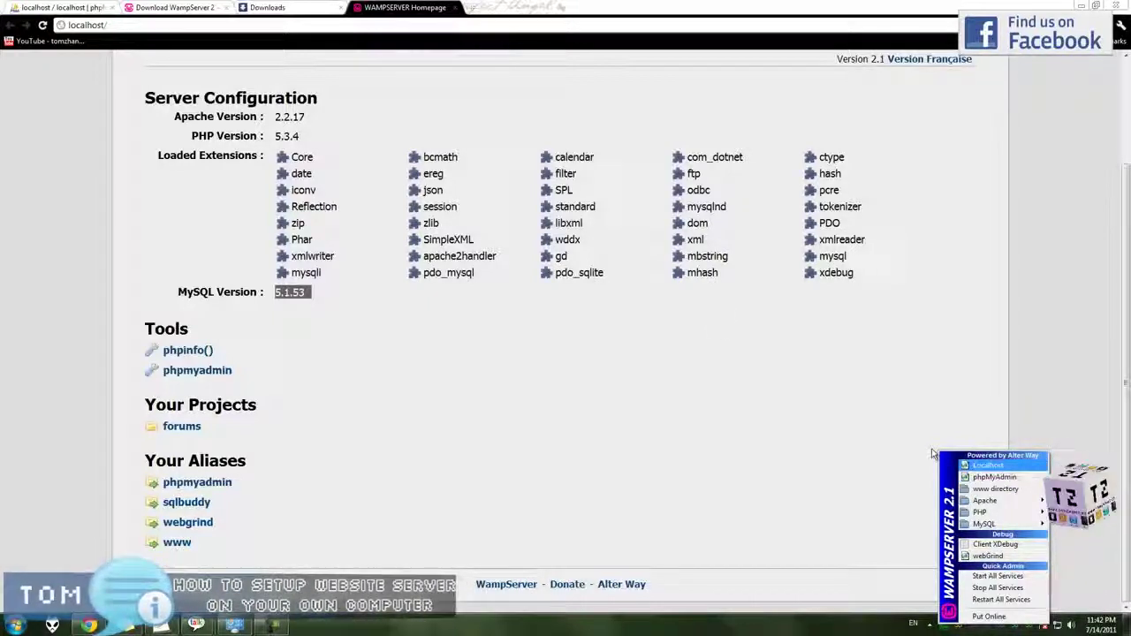
middle_click(64, 15)
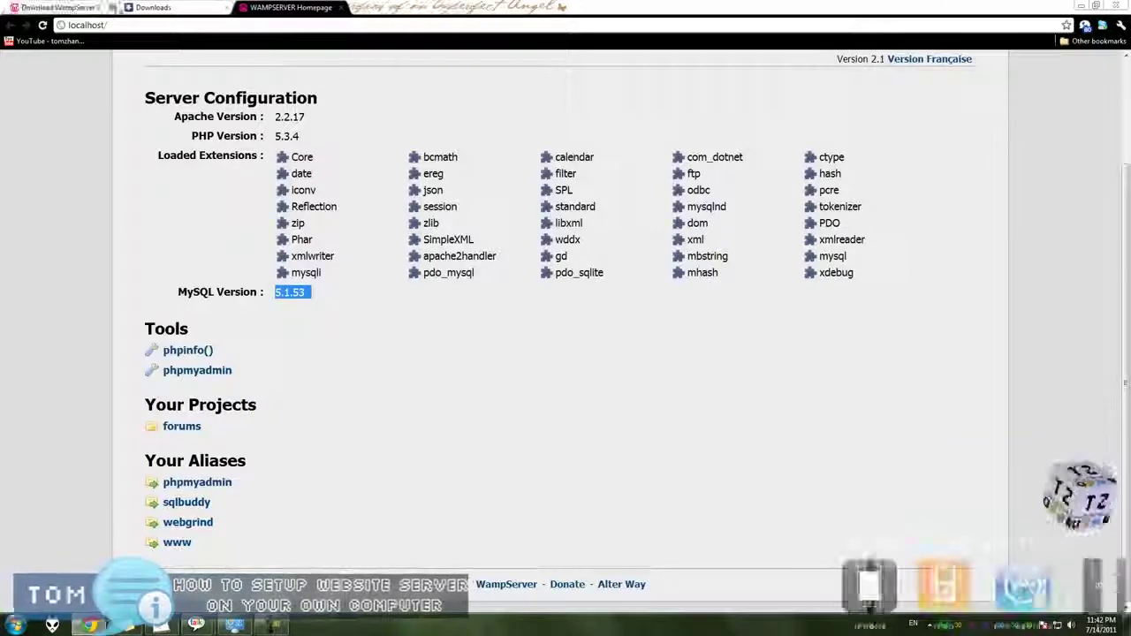
click(950, 625)
mouse_move(970, 503)
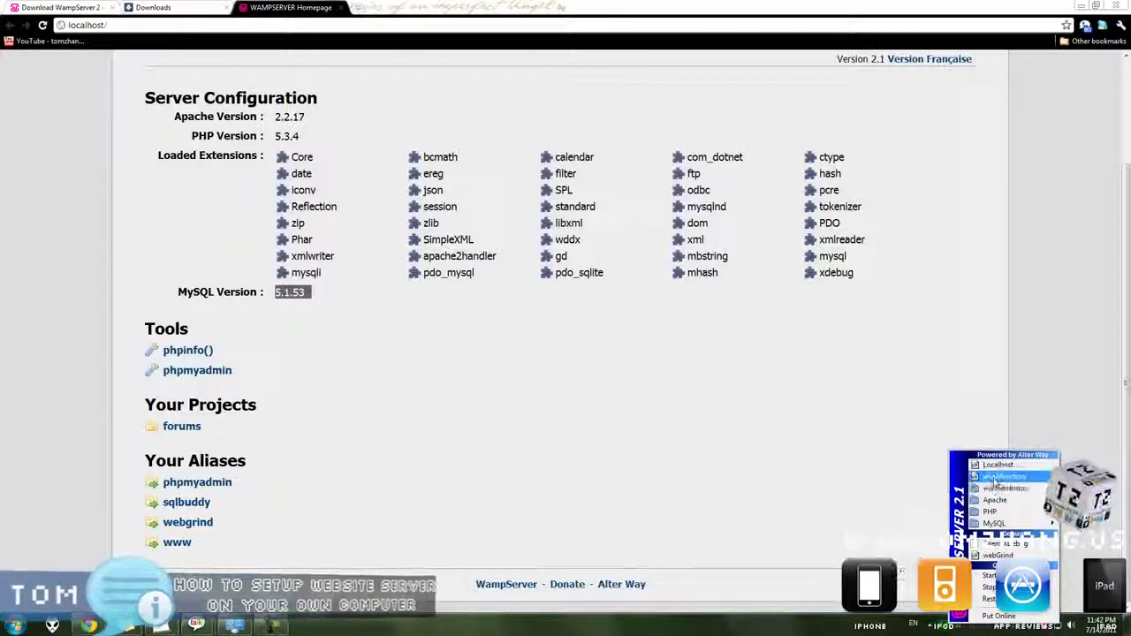
click(999, 477)
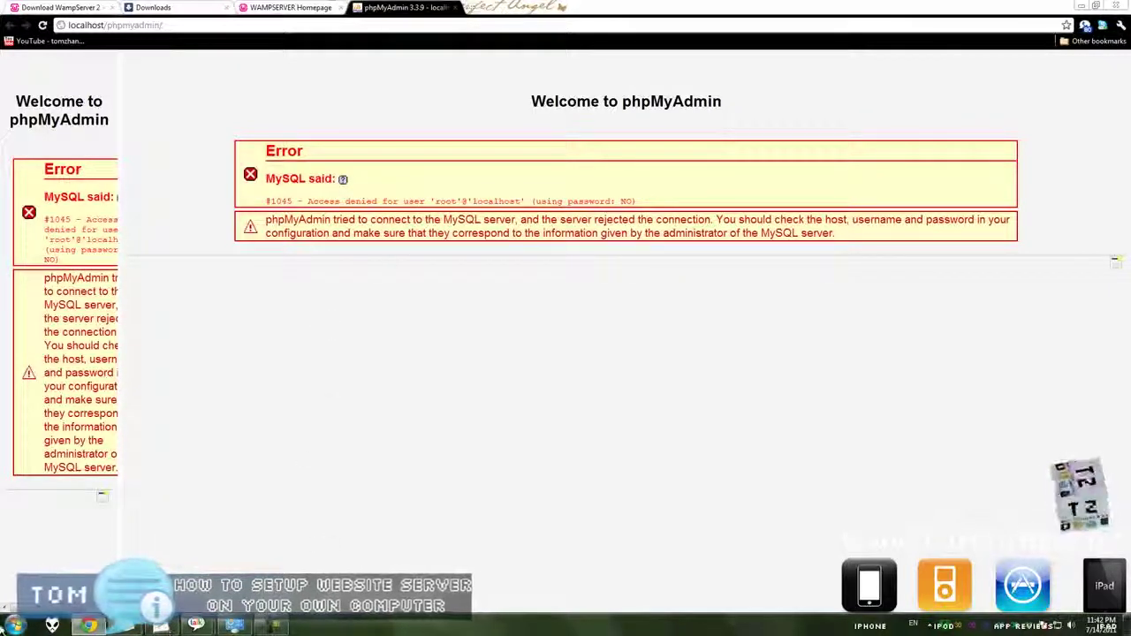
key(super)
key(super)
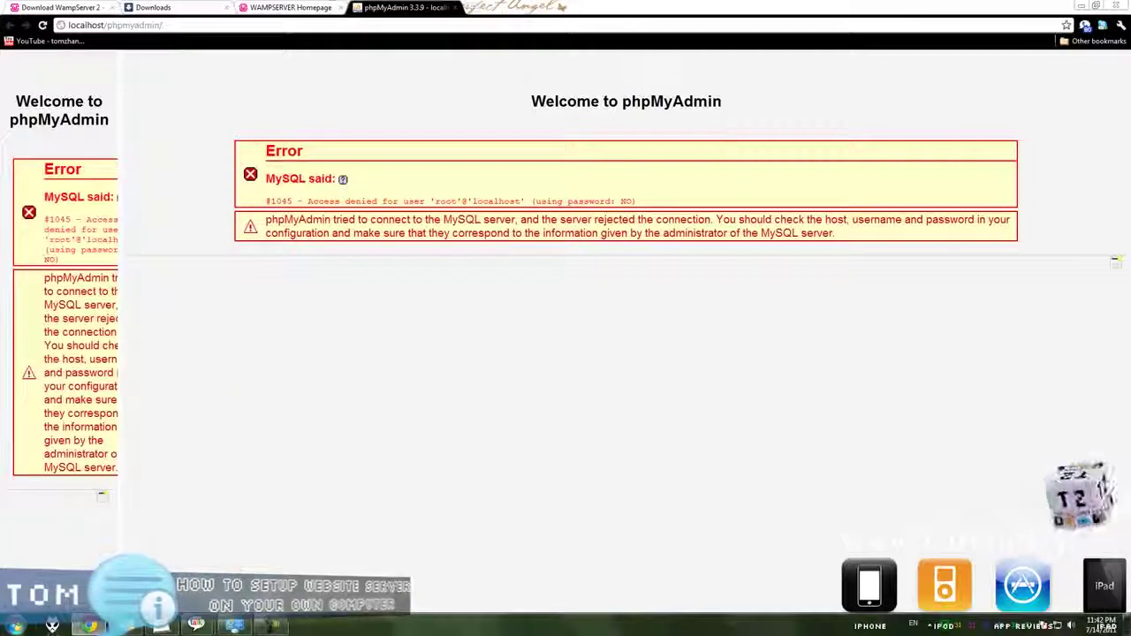
key(super)
Browse to the C:\wamp\apps\phpmyadmin3.3.9 folder.
click(190, 295)
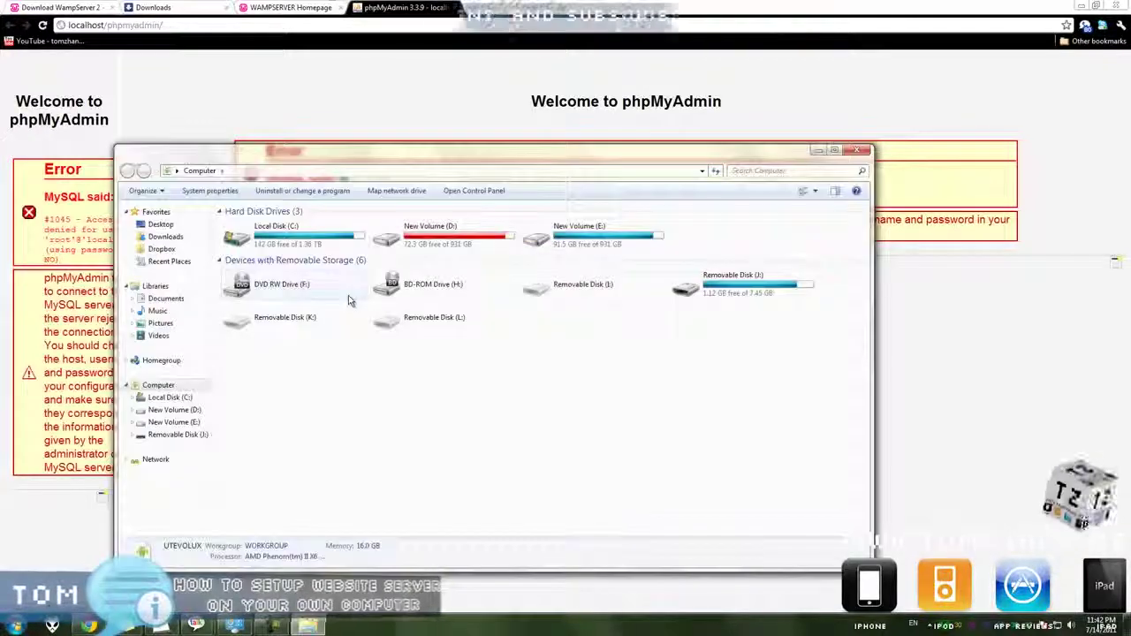
double_click(343, 247)
scroll(530, 486, down, 12)
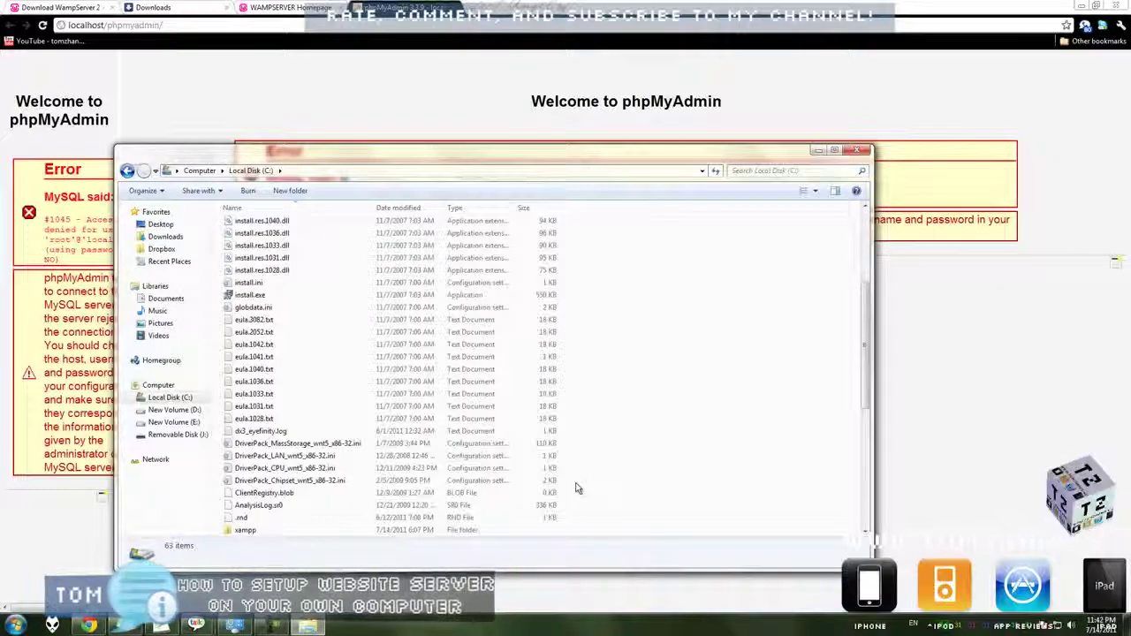
scroll(511, 489, up, 12)
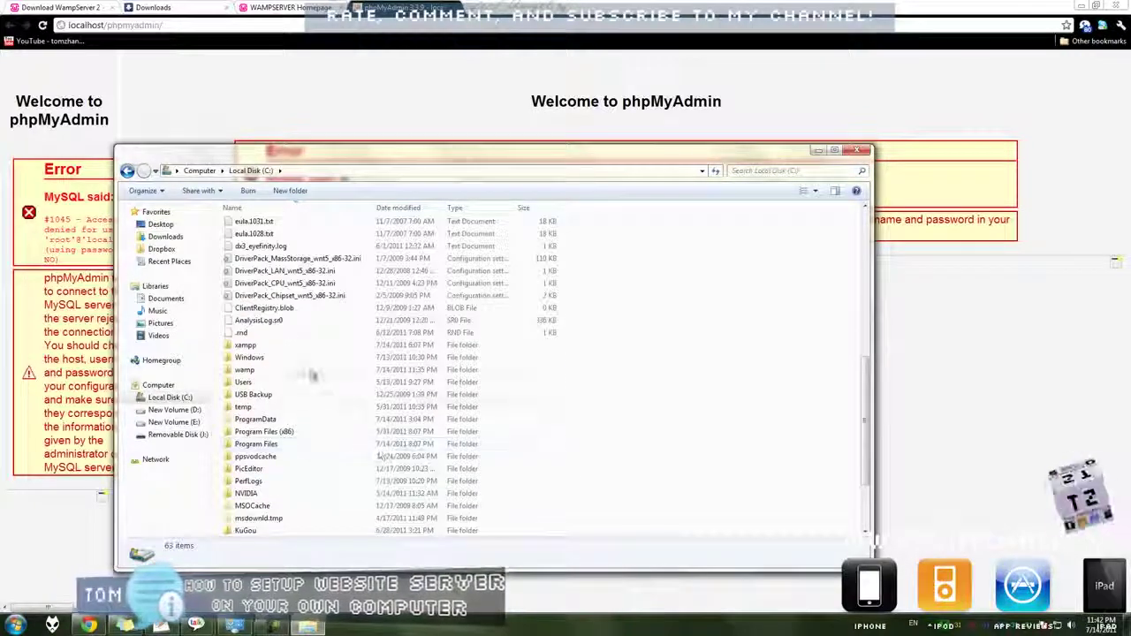
double_click(311, 372)
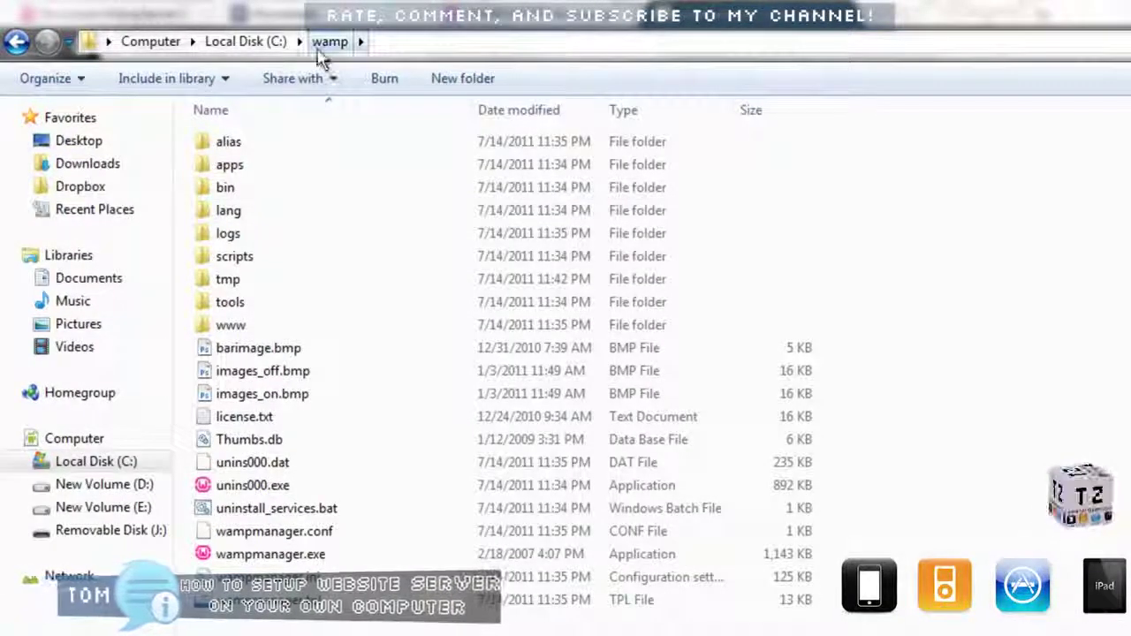
double_click(256, 165)
double_click(267, 145)
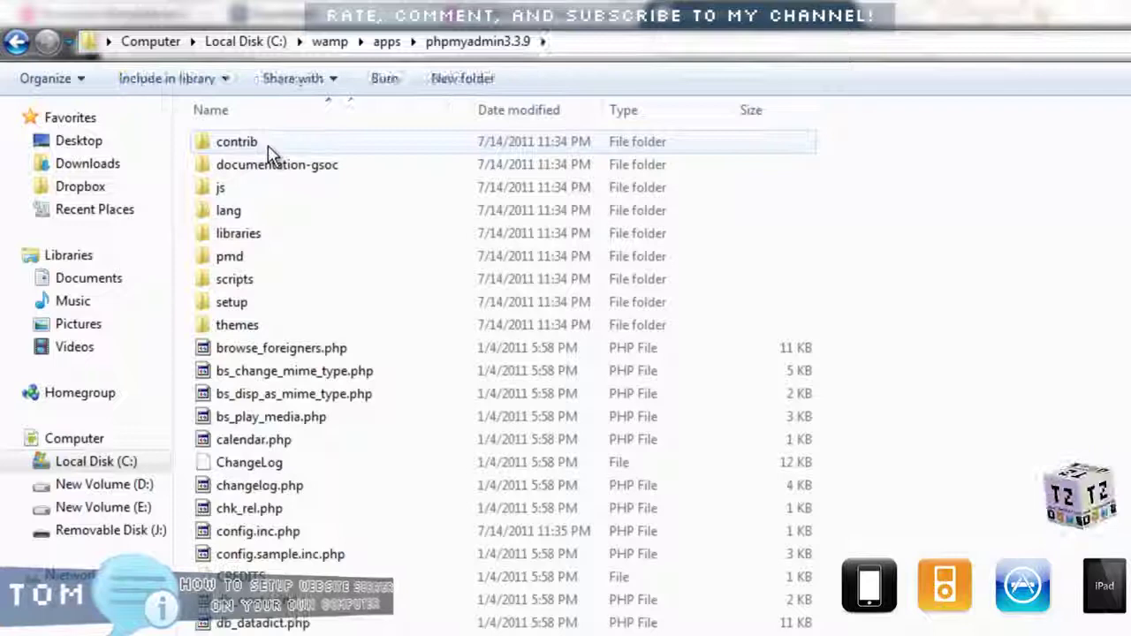
Open config.inc.php with Edit with Notepad++.
click(284, 535)
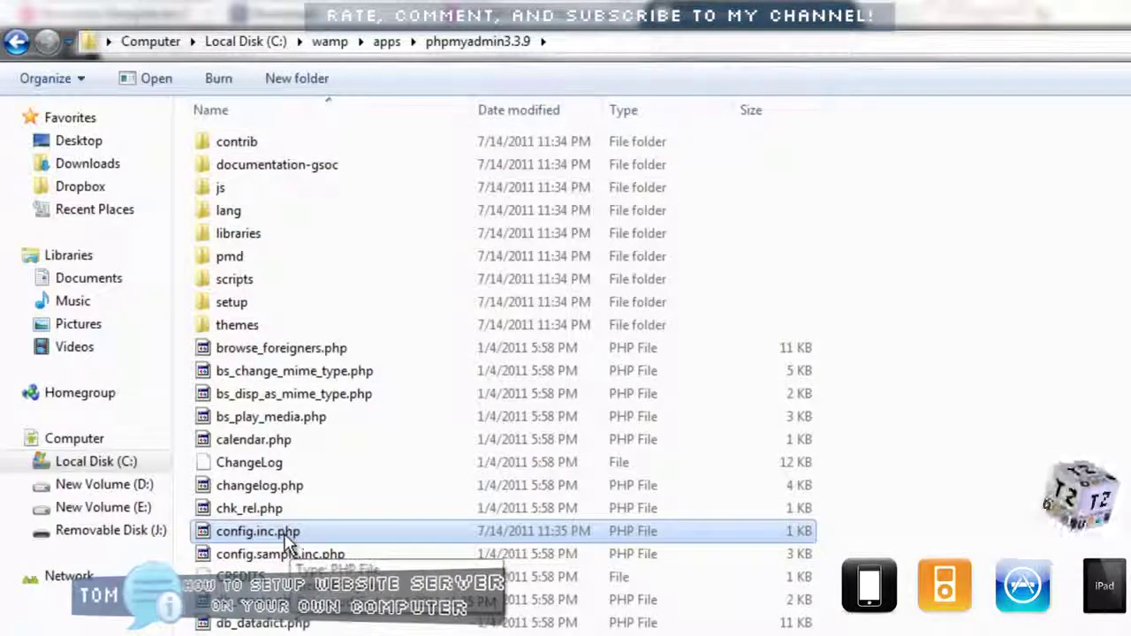
right_click(284, 537)
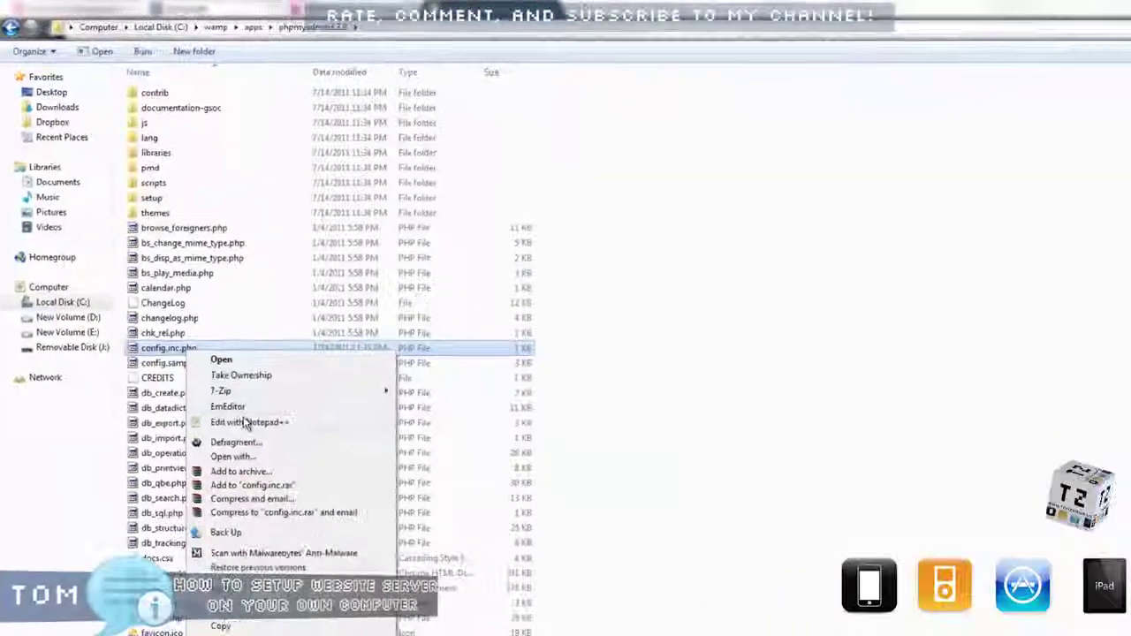
click(265, 519)
right_click(181, 358)
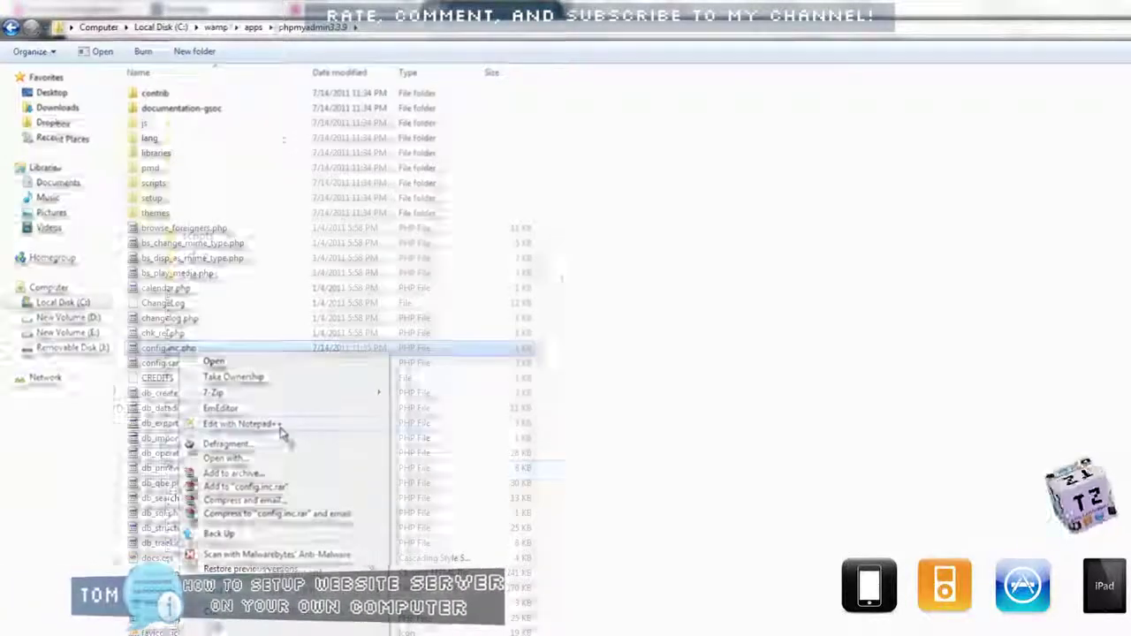
click(280, 427)
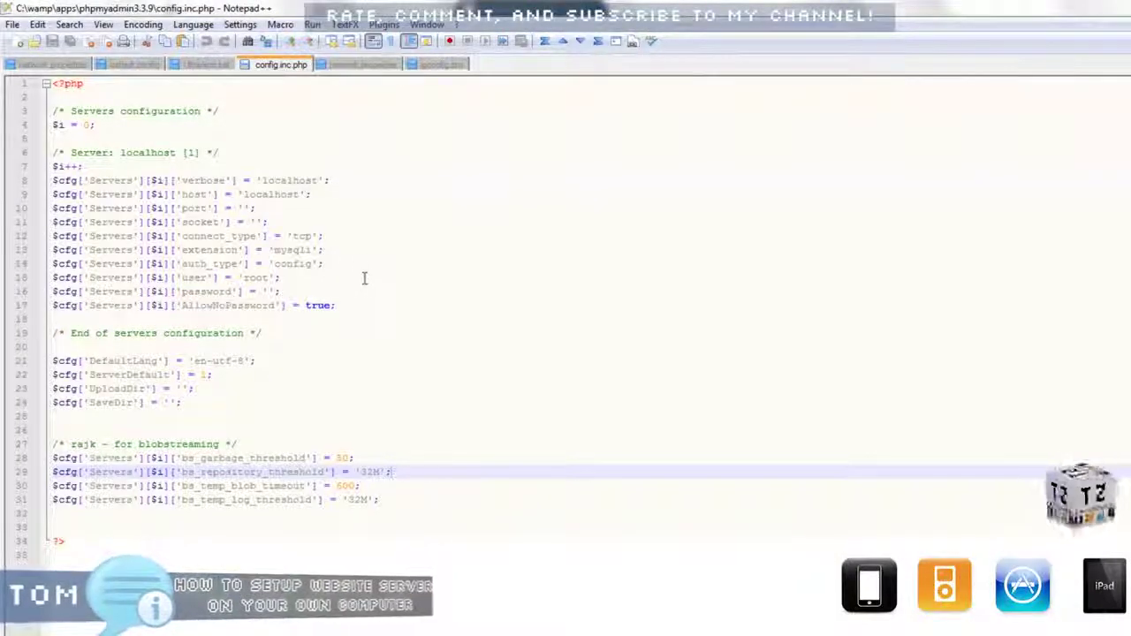
Type the new root password inside the empty password quotes on line 16.
drag(411, 296, 85, 111)
click(354, 181)
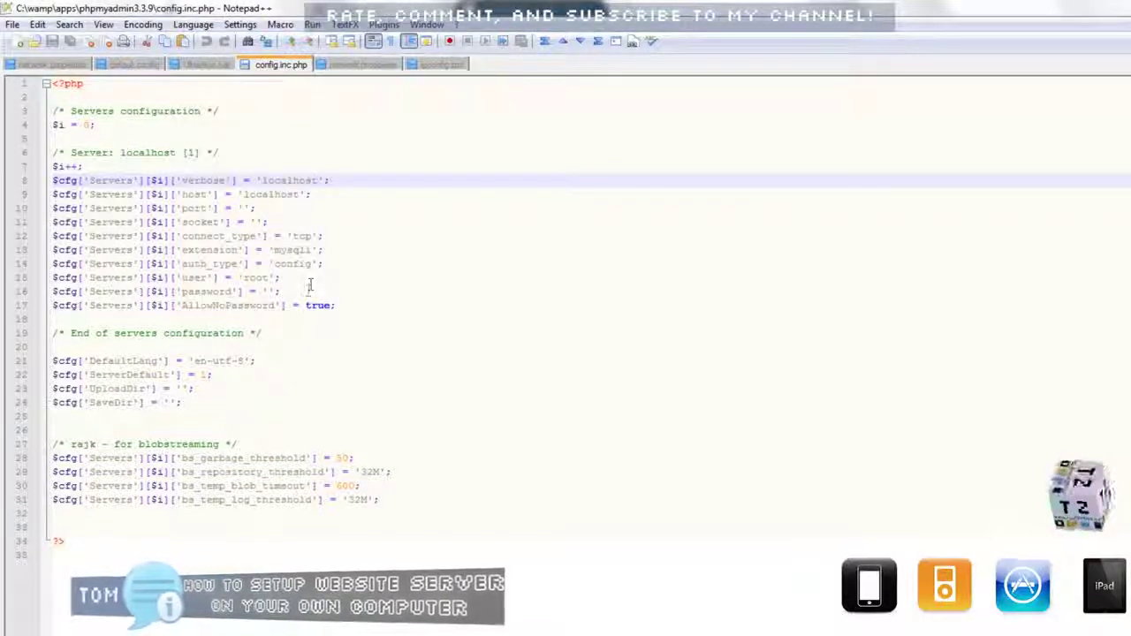
drag(291, 292, 98, 296)
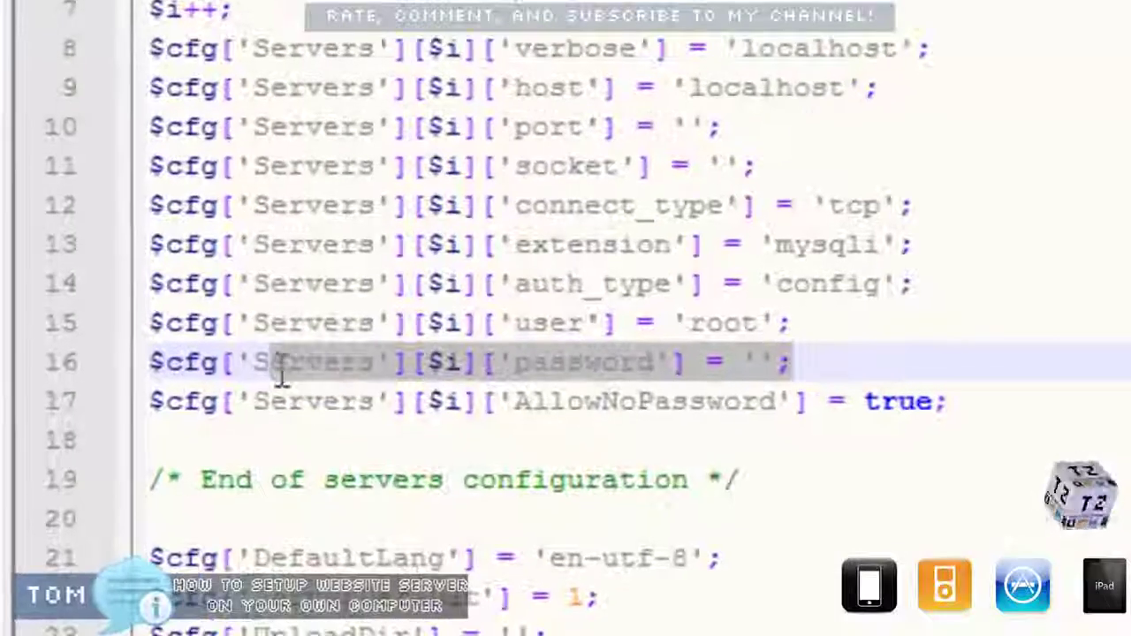
drag(281, 378, 119, 364)
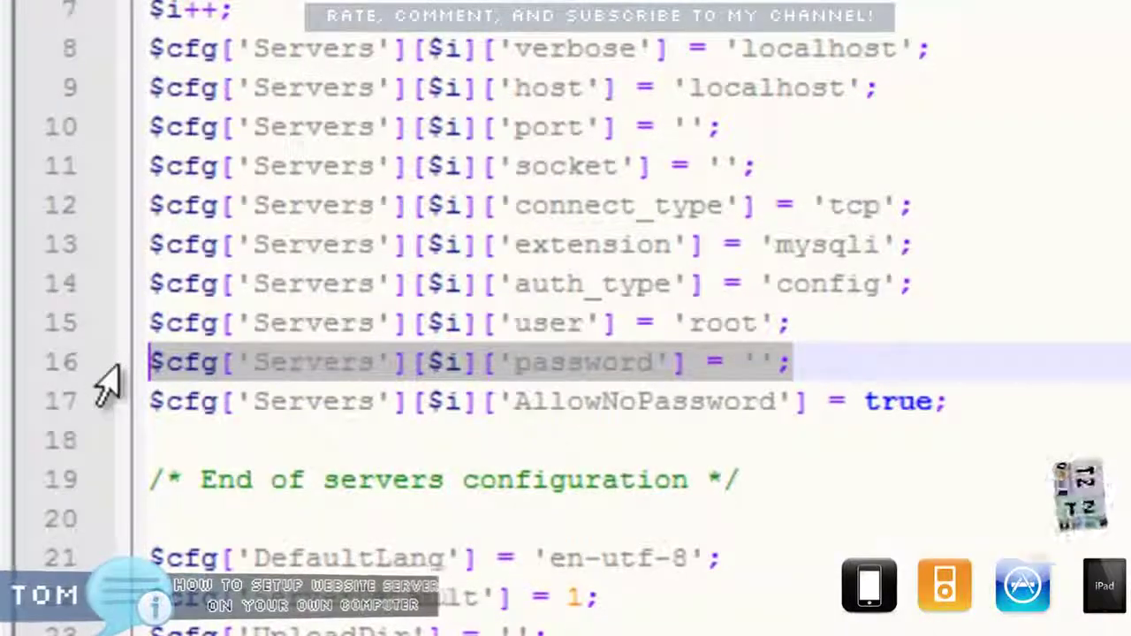
click(643, 362)
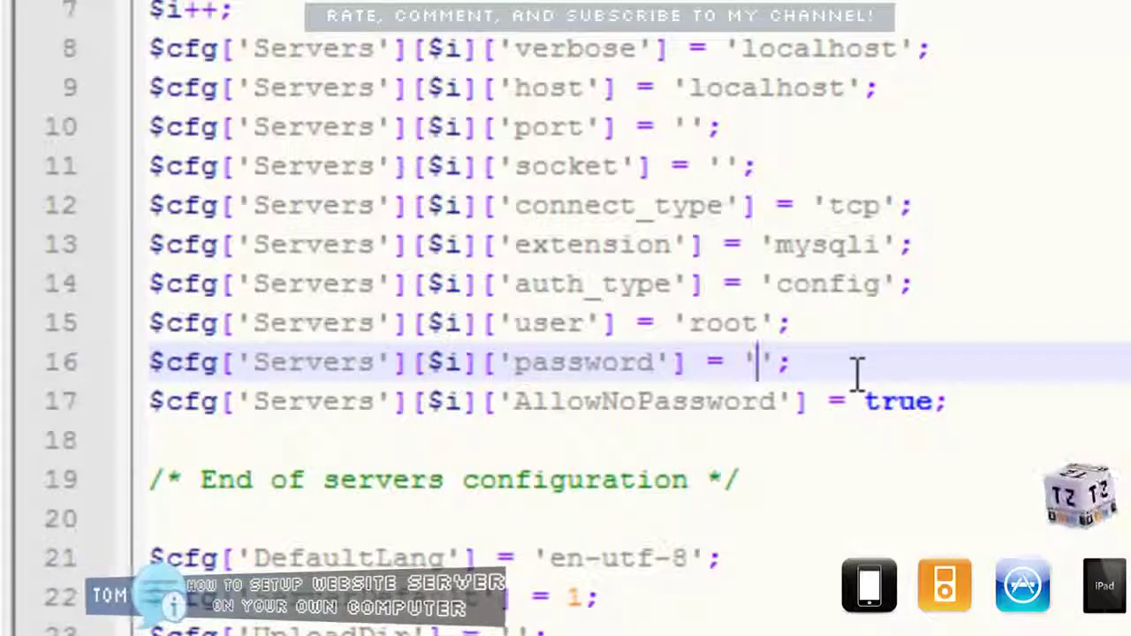
text(s123)
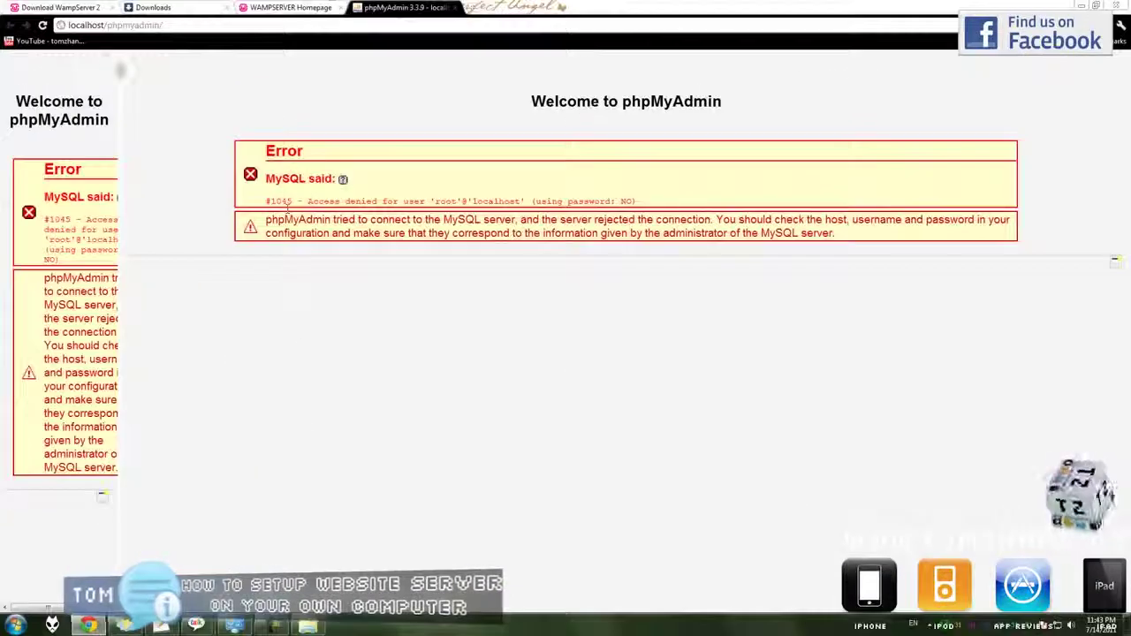
Reload phpMyAdmin to test the new password, then load localhost in that tab.
click(41, 24)
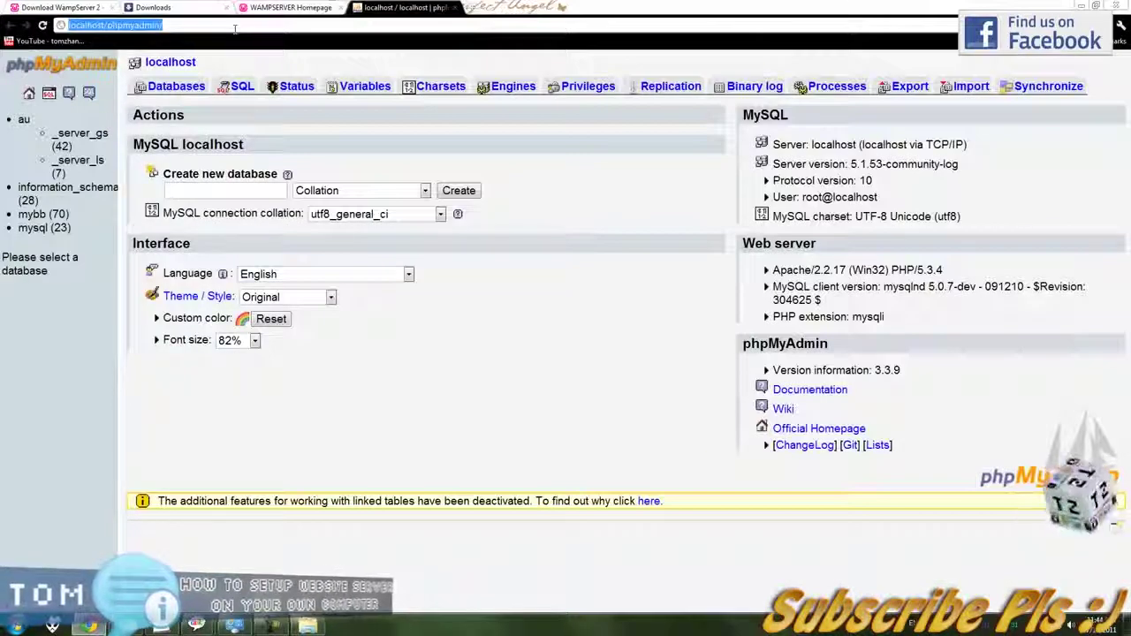
text(localhost/phpmyadmin/)
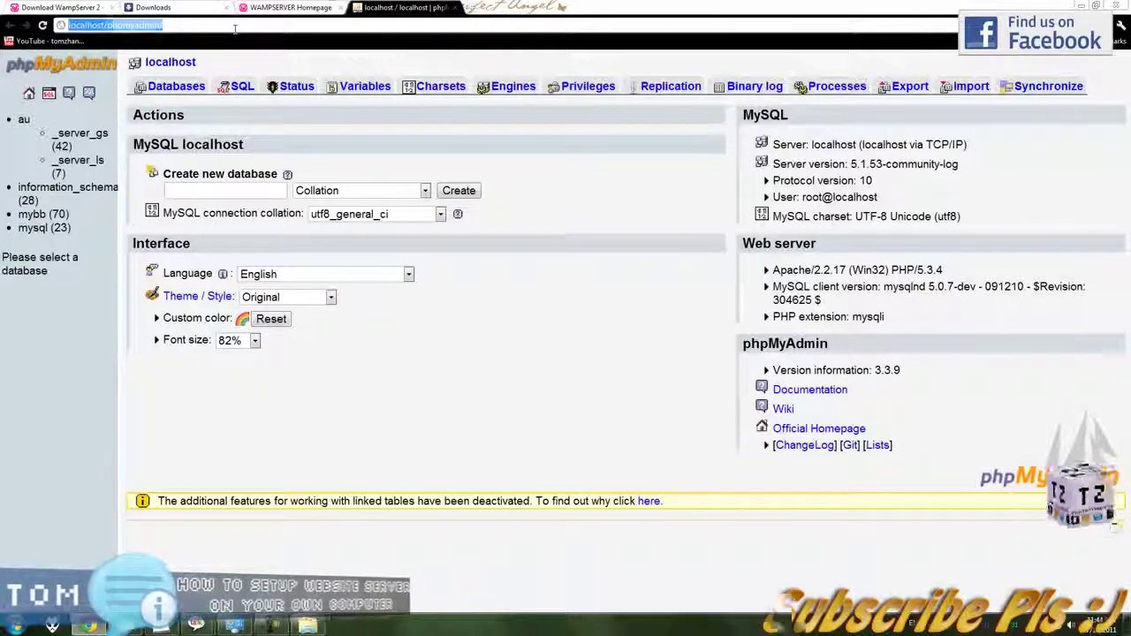
key(Return)
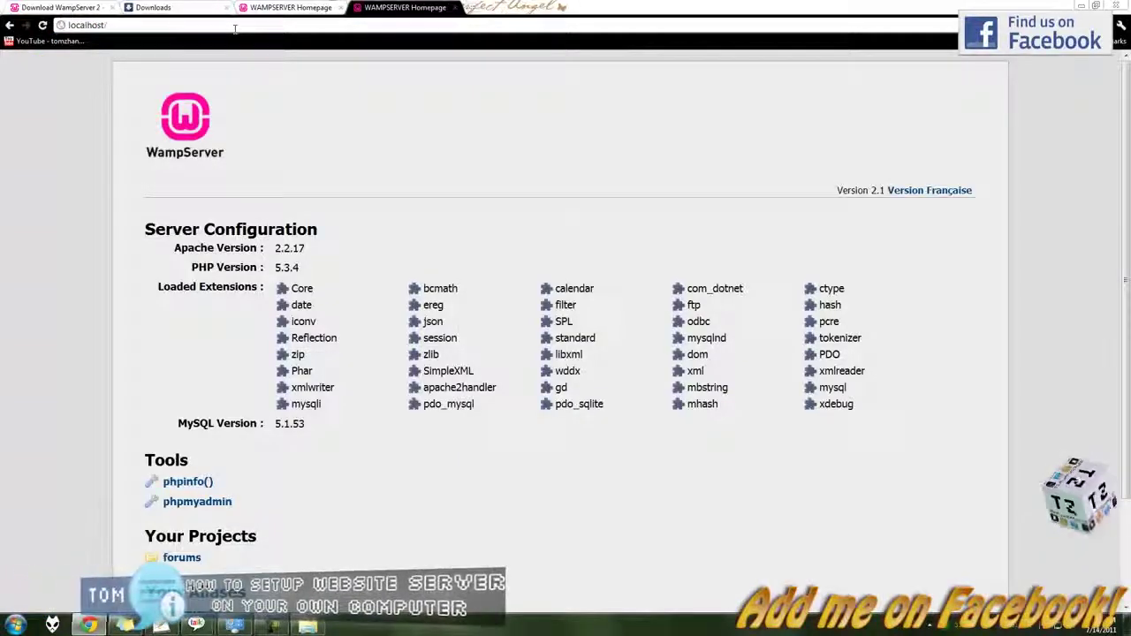
Go to C:\wamp\www and create a backup copy of index.php.
click(305, 626)
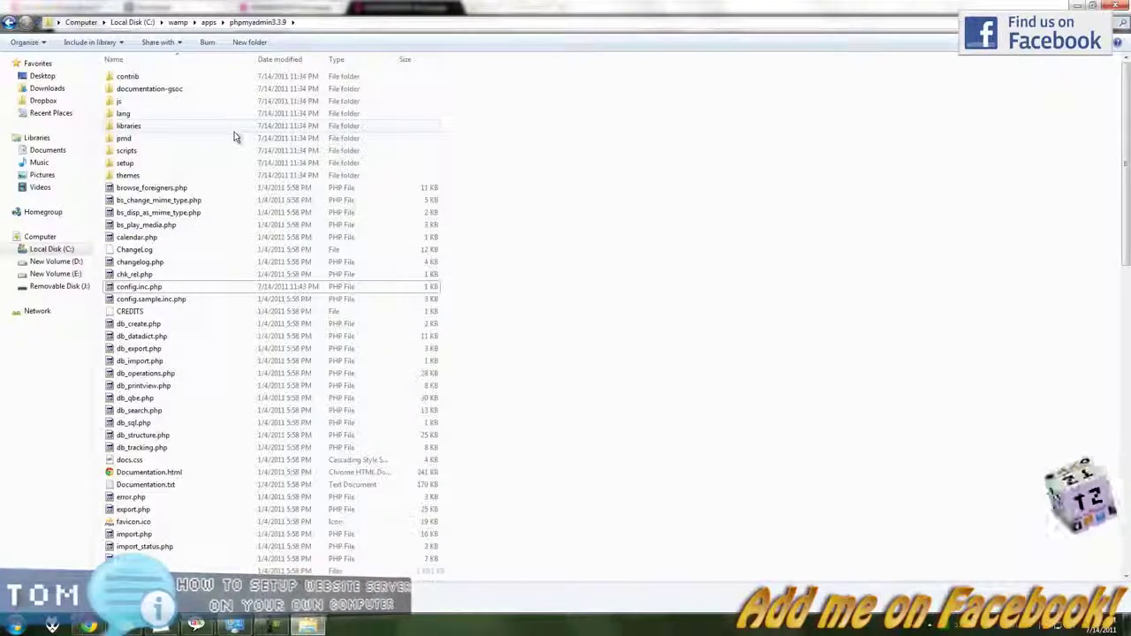
click(9, 23)
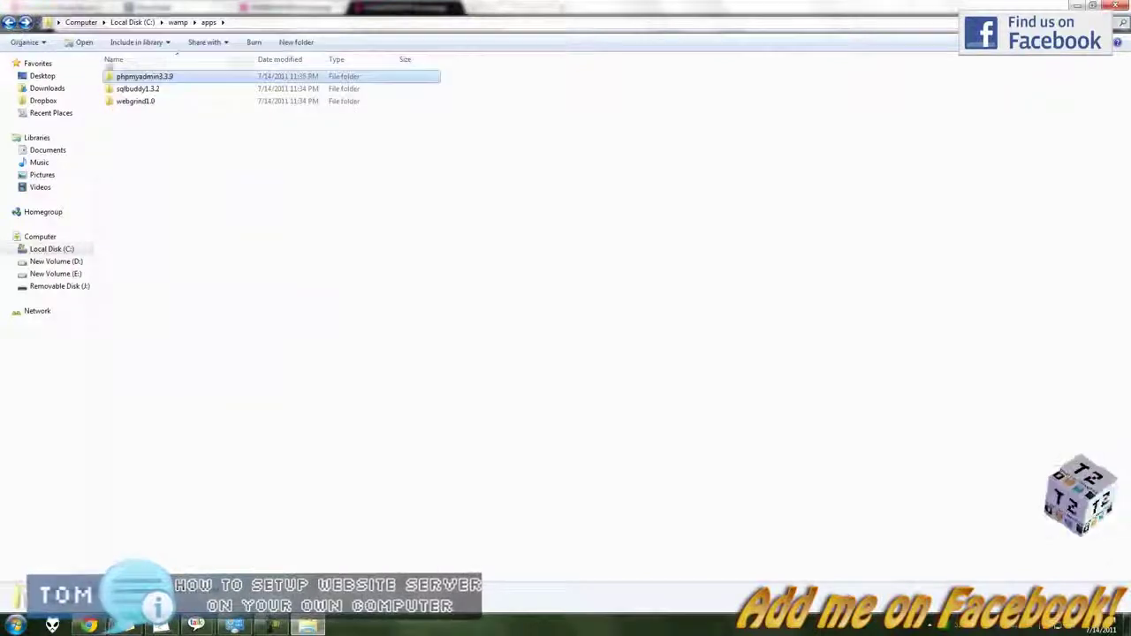
click(9, 22)
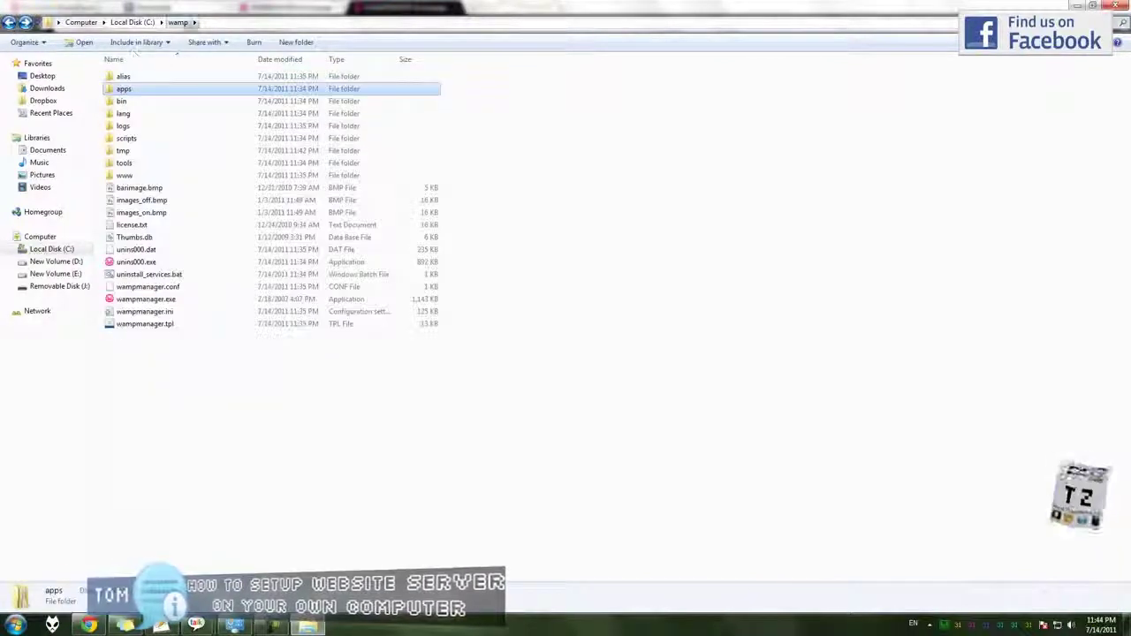
double_click(160, 178)
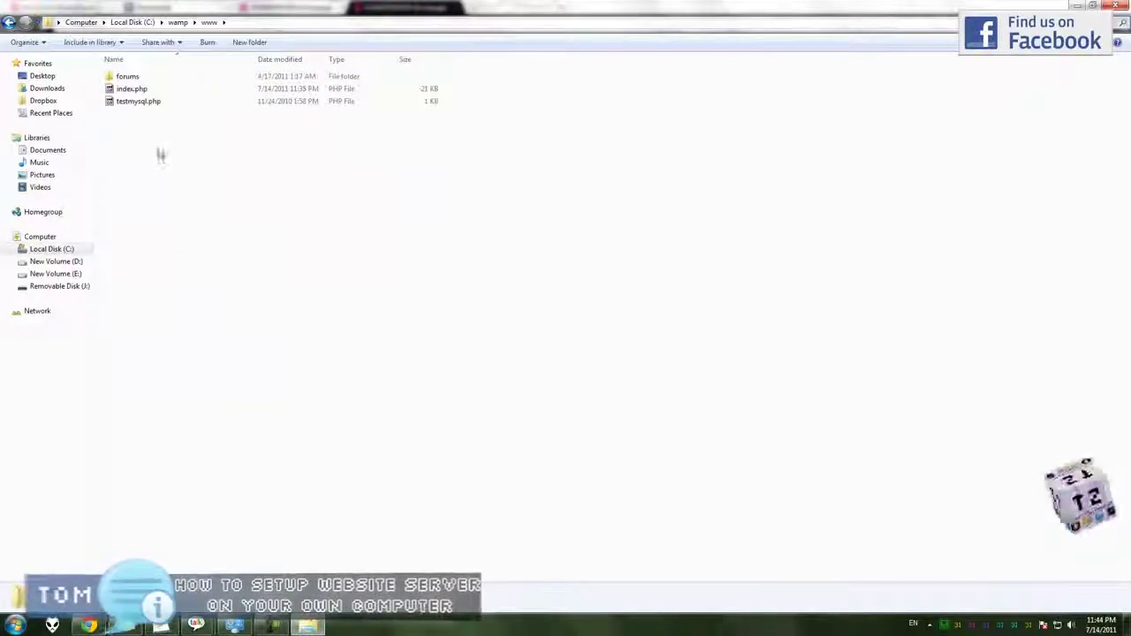
click(144, 93)
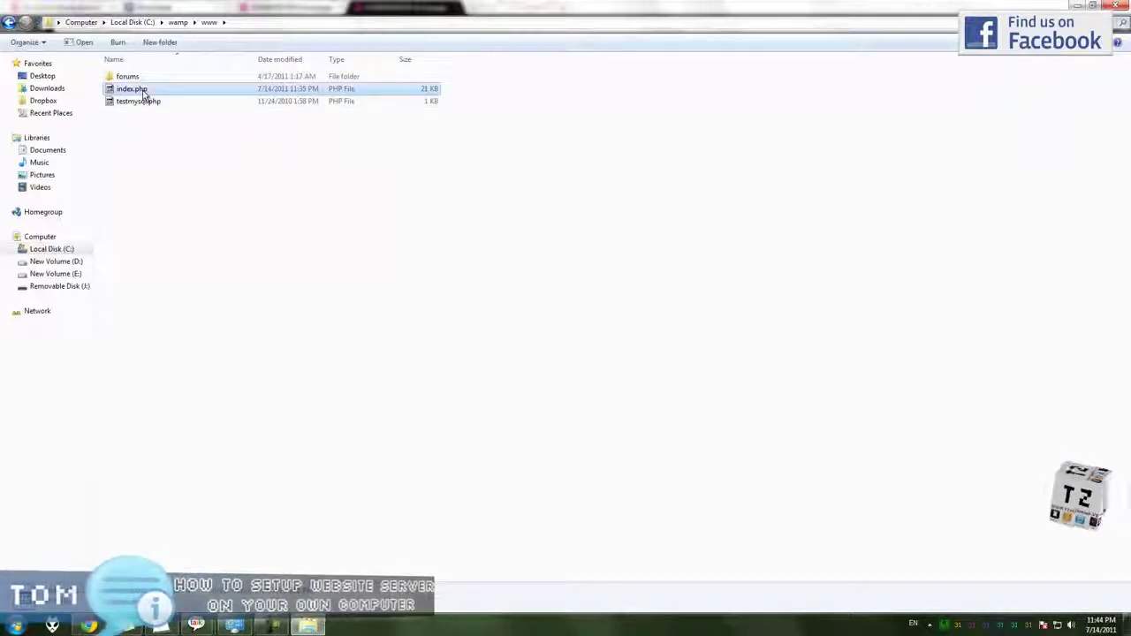
key(ctrl+v)
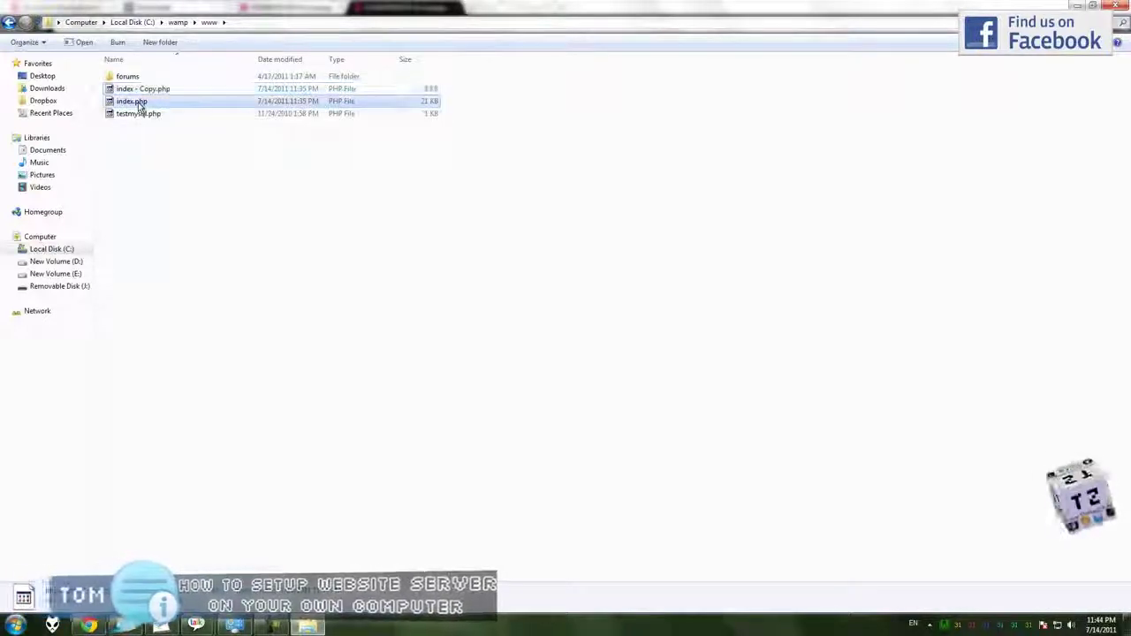
Replace all of index.php's contents with 'It works' in Notepad++ and save.
right_click(133, 104)
click(175, 160)
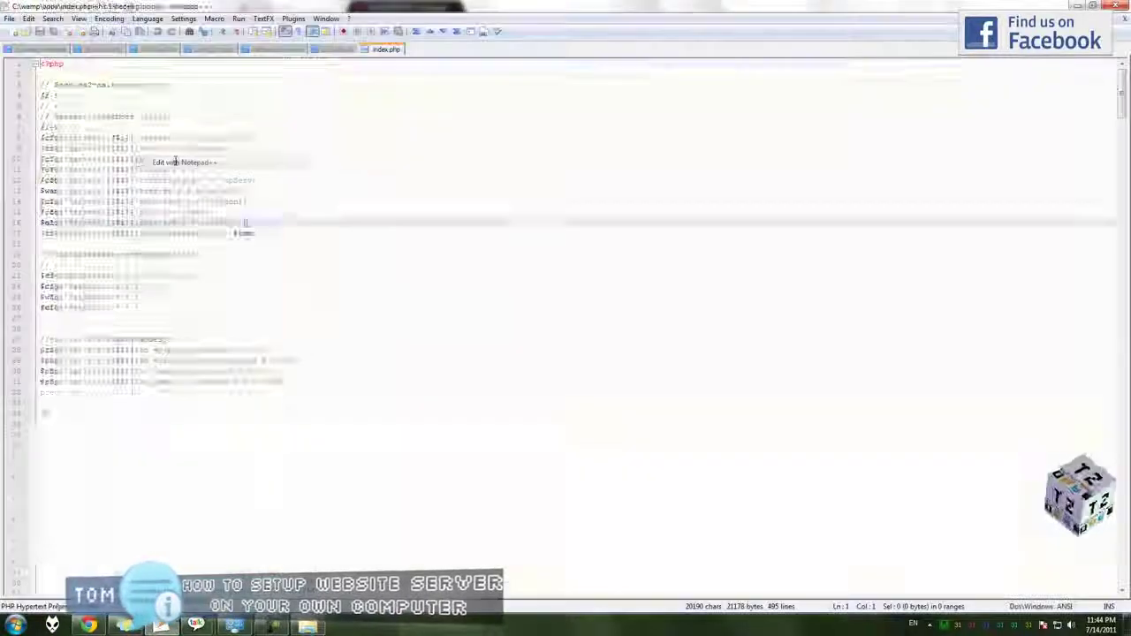
scroll(175, 160, down, 4)
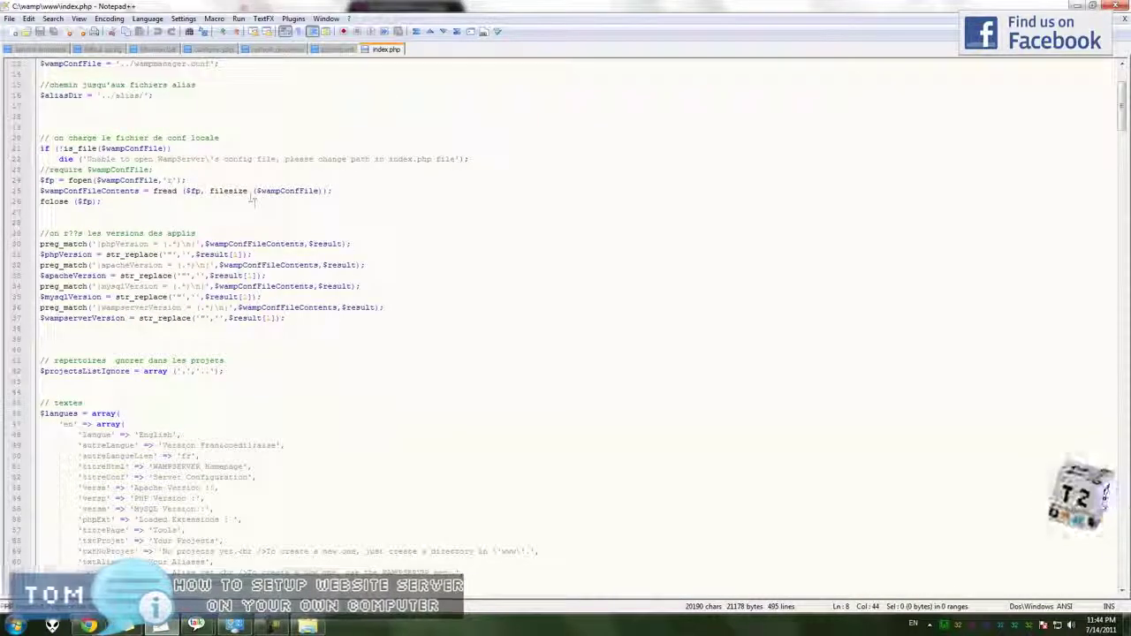
key(ctrl+a)
text(It)
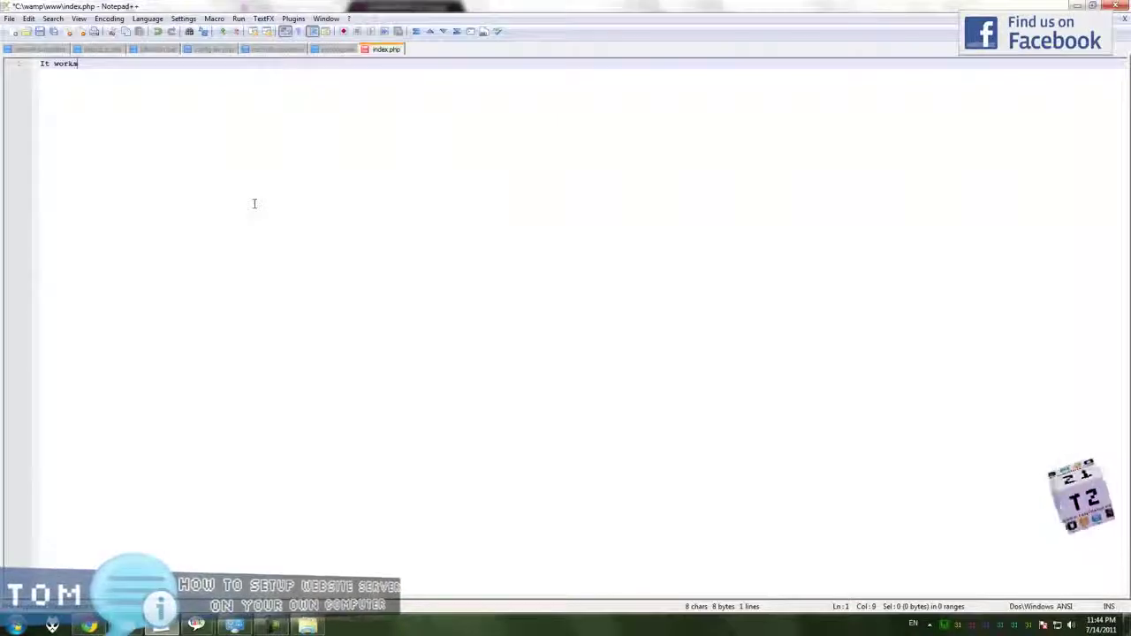
key(alt+Tab)
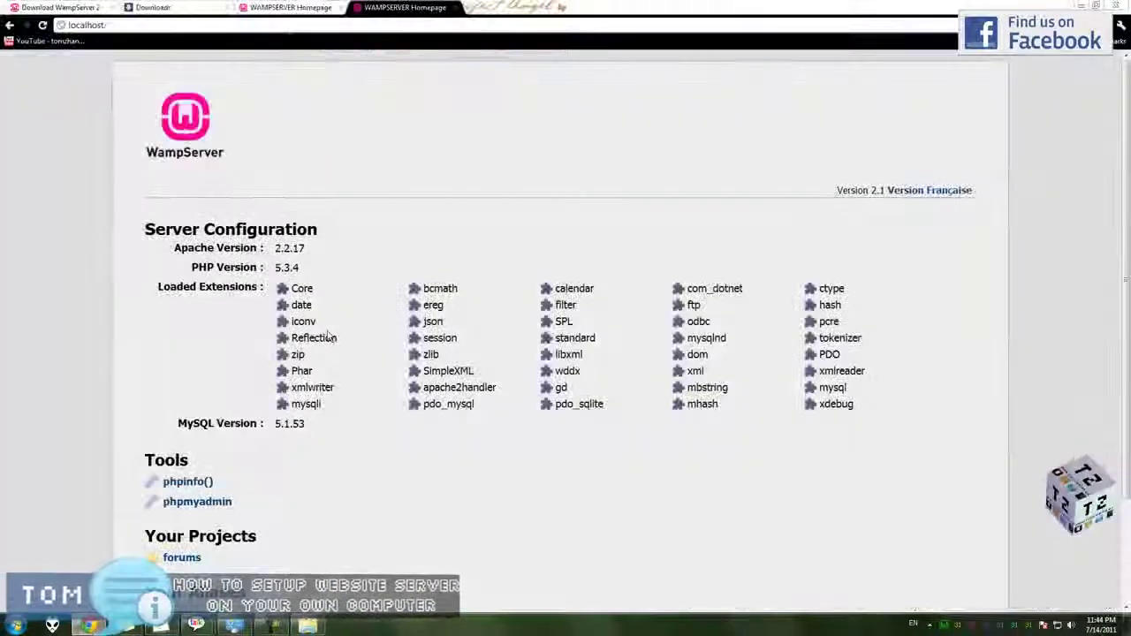
Reload localhost in Chrome to show 'It works', then return to the C:\wamp\www folder.
key(F5)
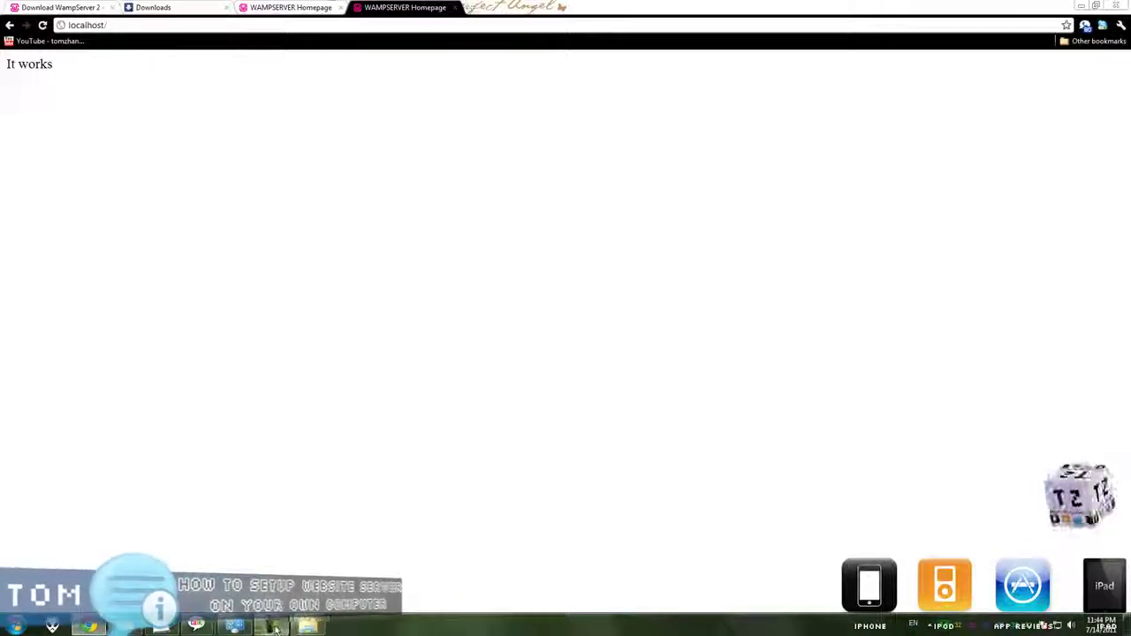
click(308, 626)
click(215, 184)
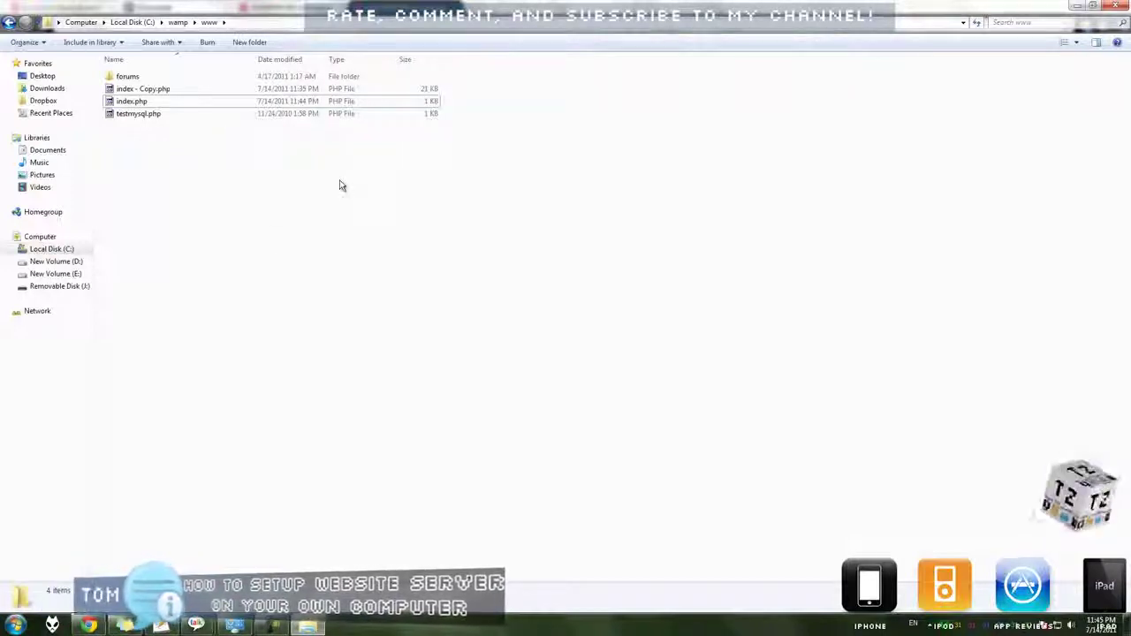
Restore the maximized www folder window to a smaller size and bring Chrome forward.
drag(372, 13, 369, 152)
click(279, 25)
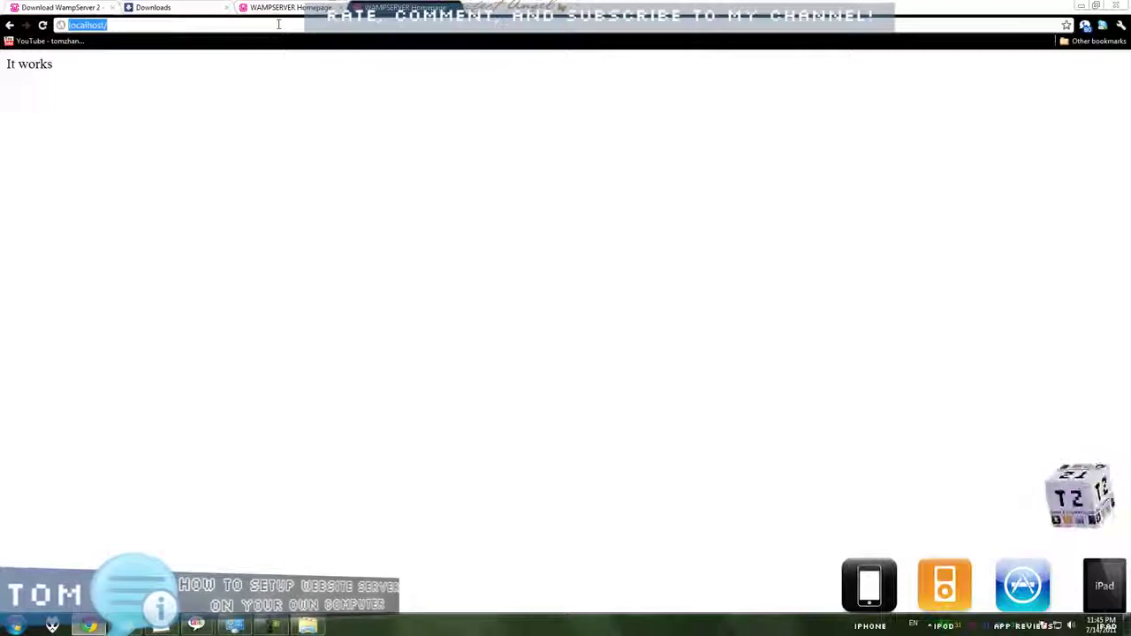
Load myname.com in Chrome and confirm it shows 'It works'.
text(myname.com)
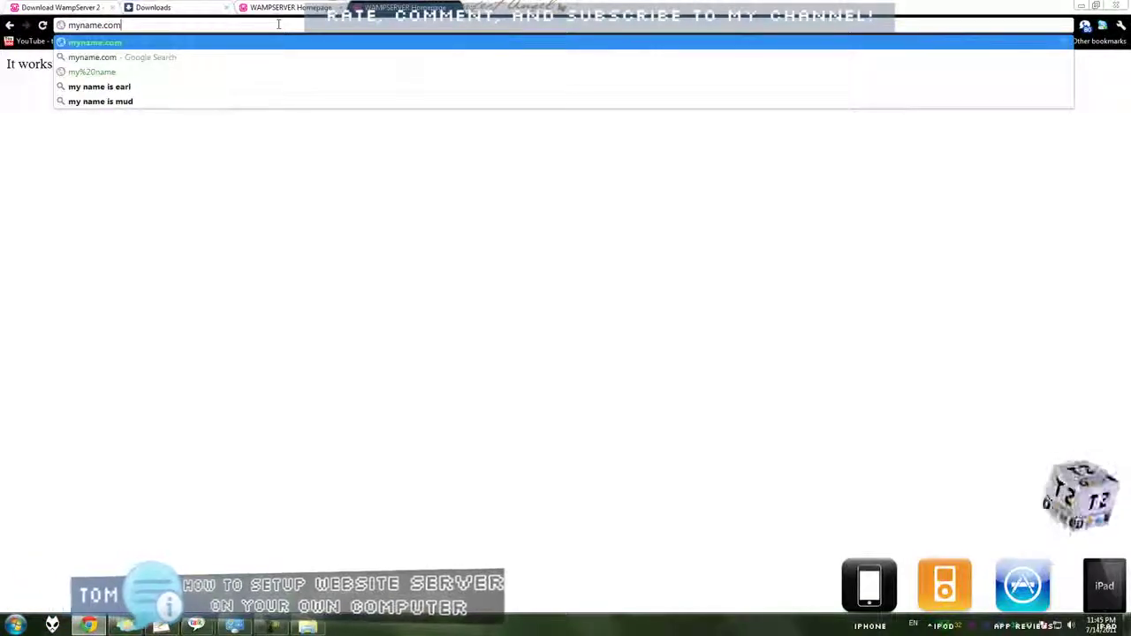
key(Return)
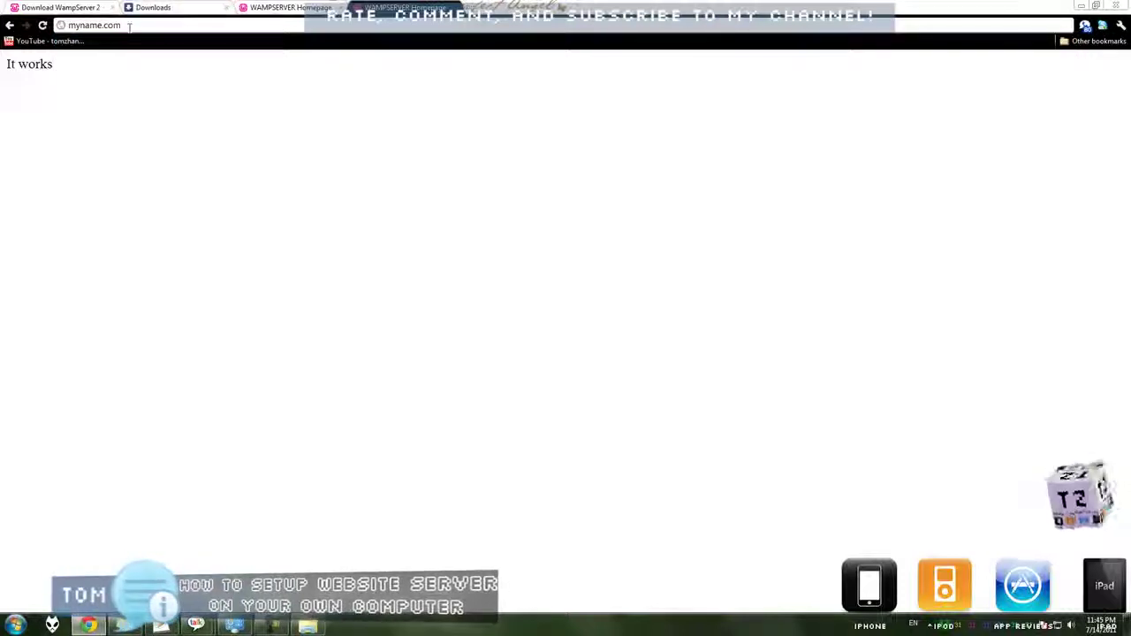